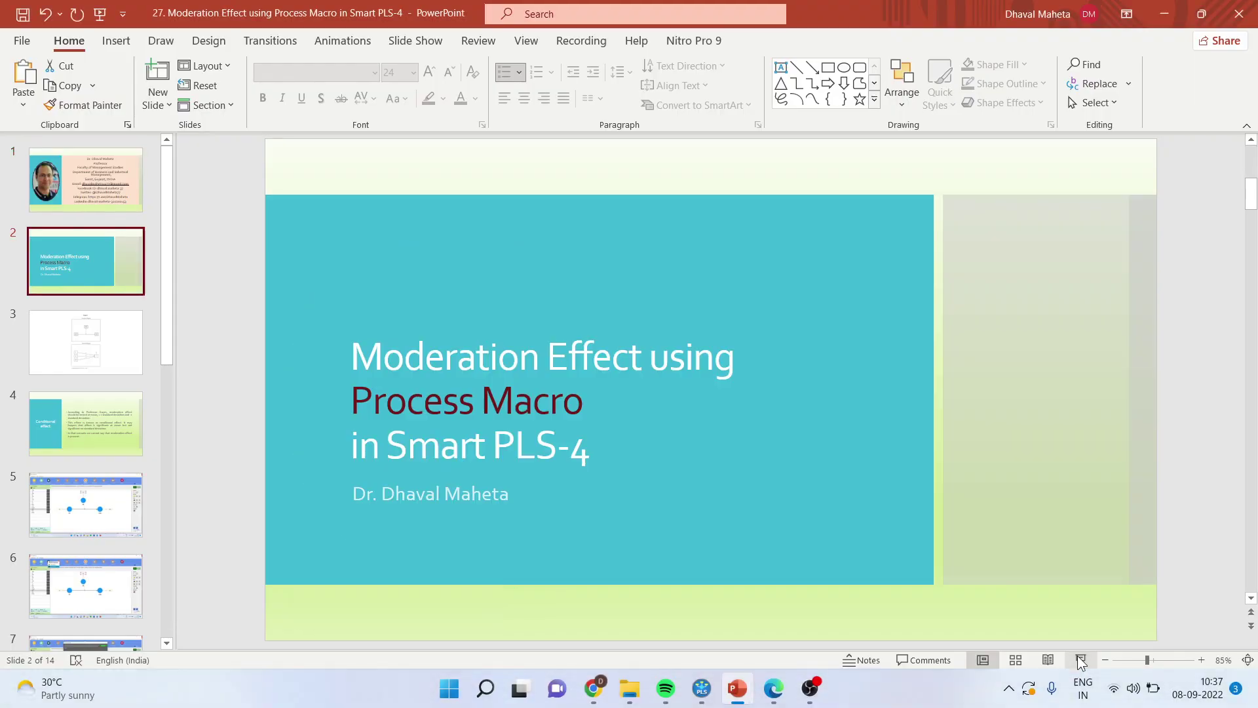
left_click(774, 689)
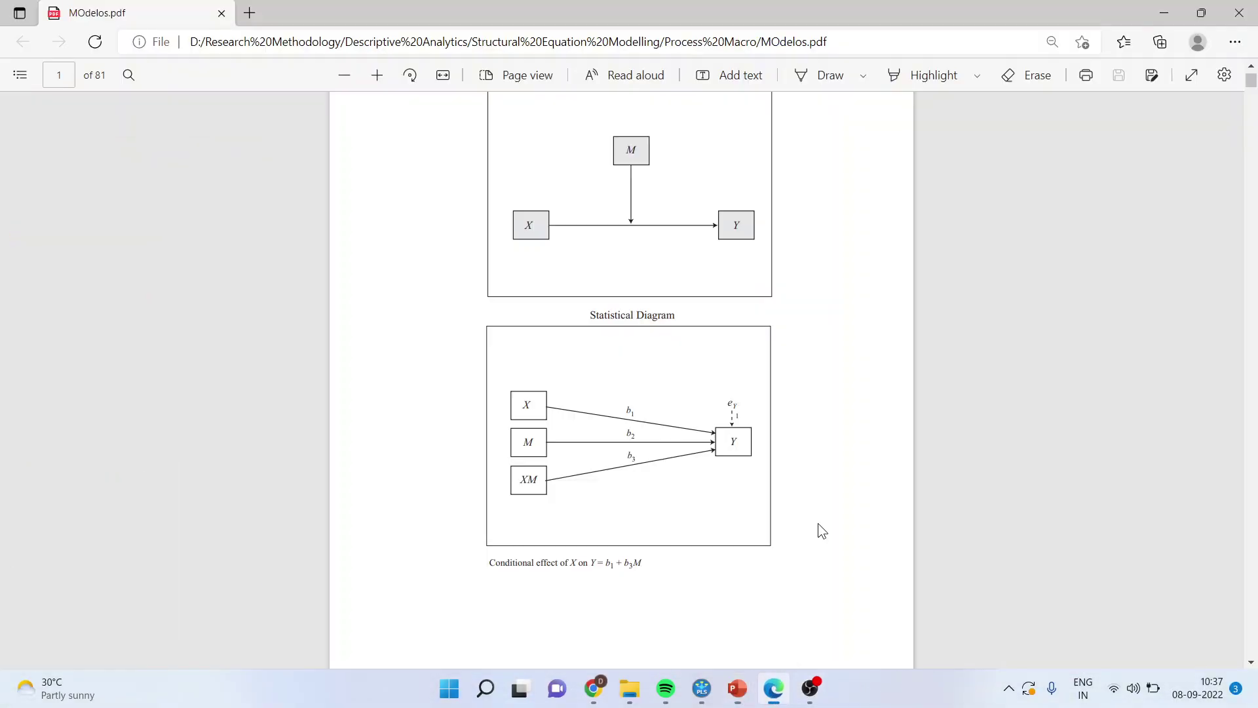
scroll(840, 365, "up", 3)
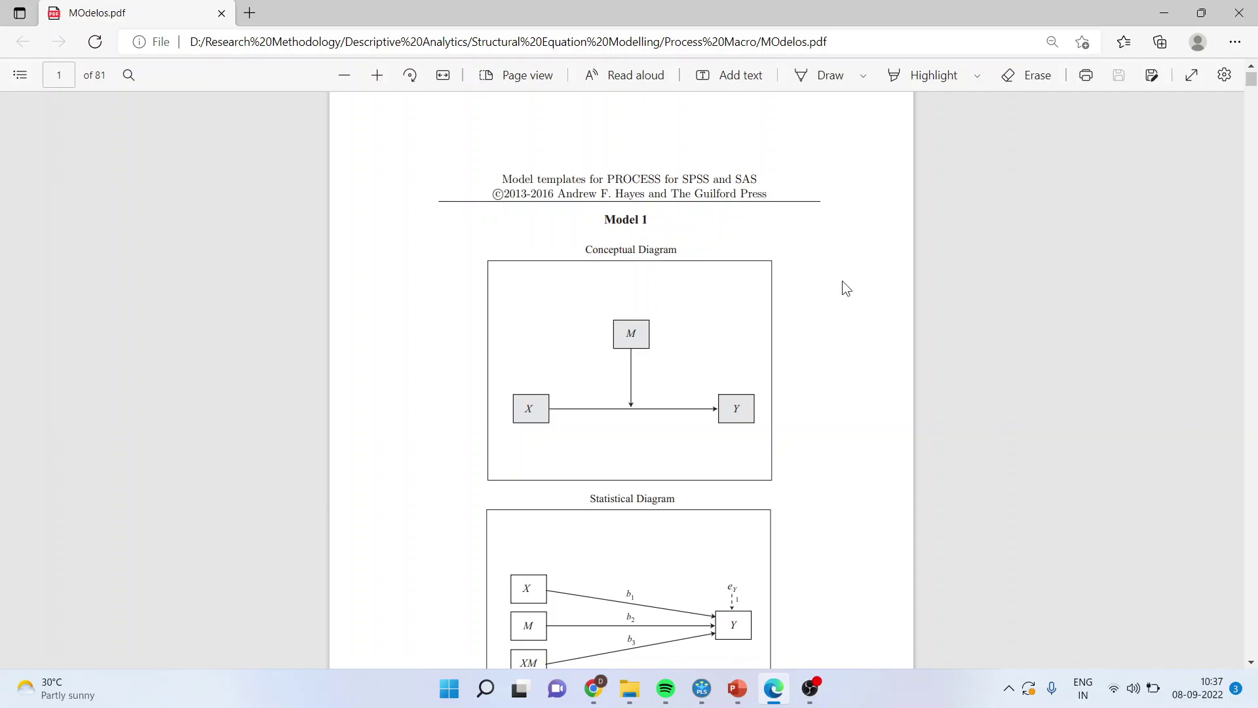
scroll(839, 314, "down", 1)
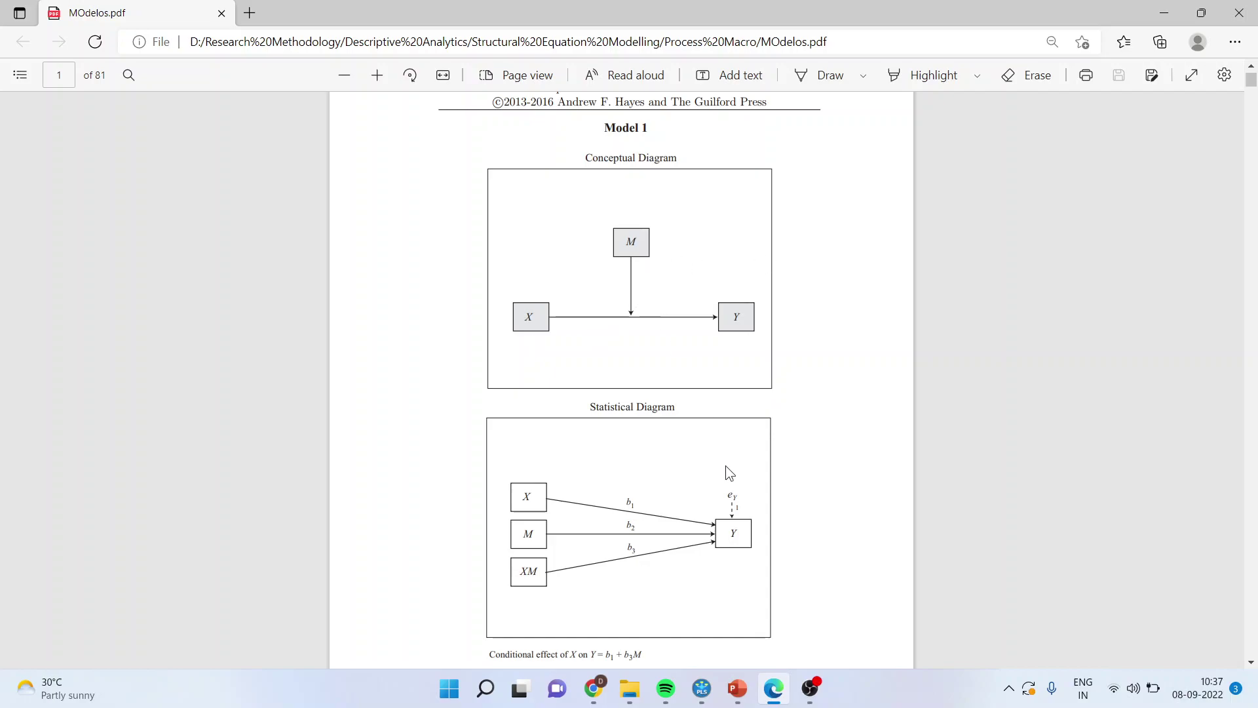
scroll(731, 462, "down", 3)
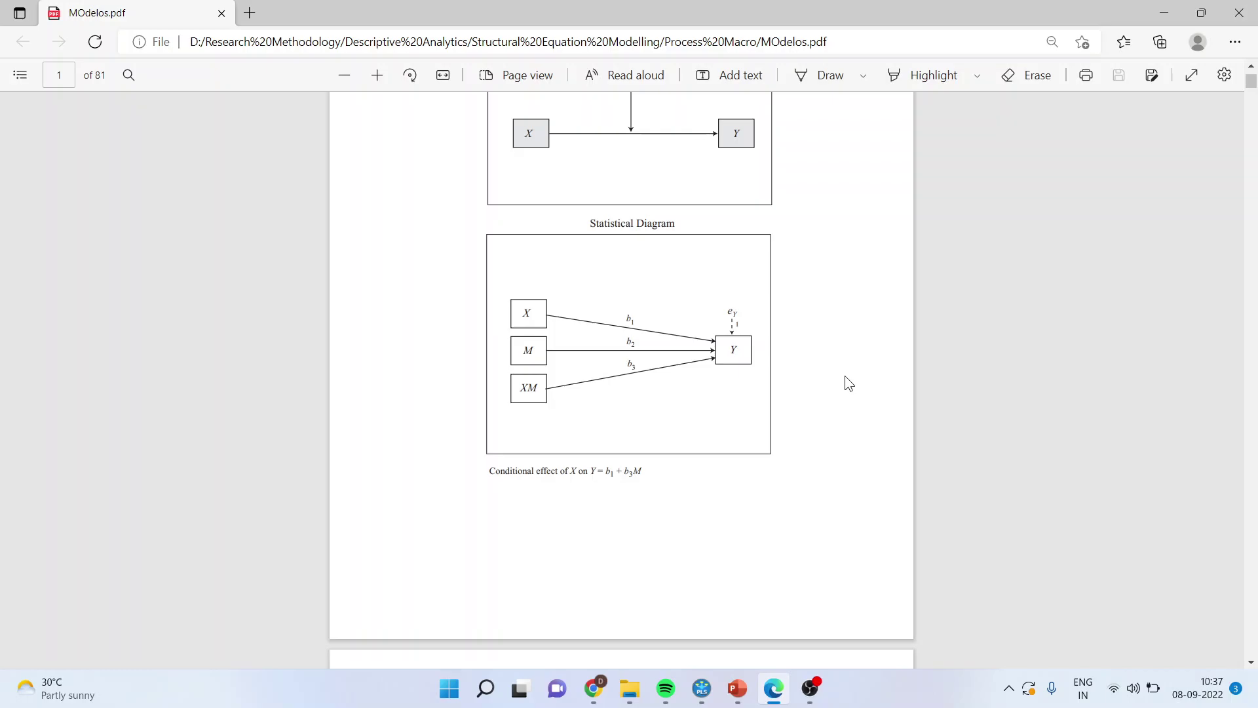
scroll(924, 400, "down", 9)
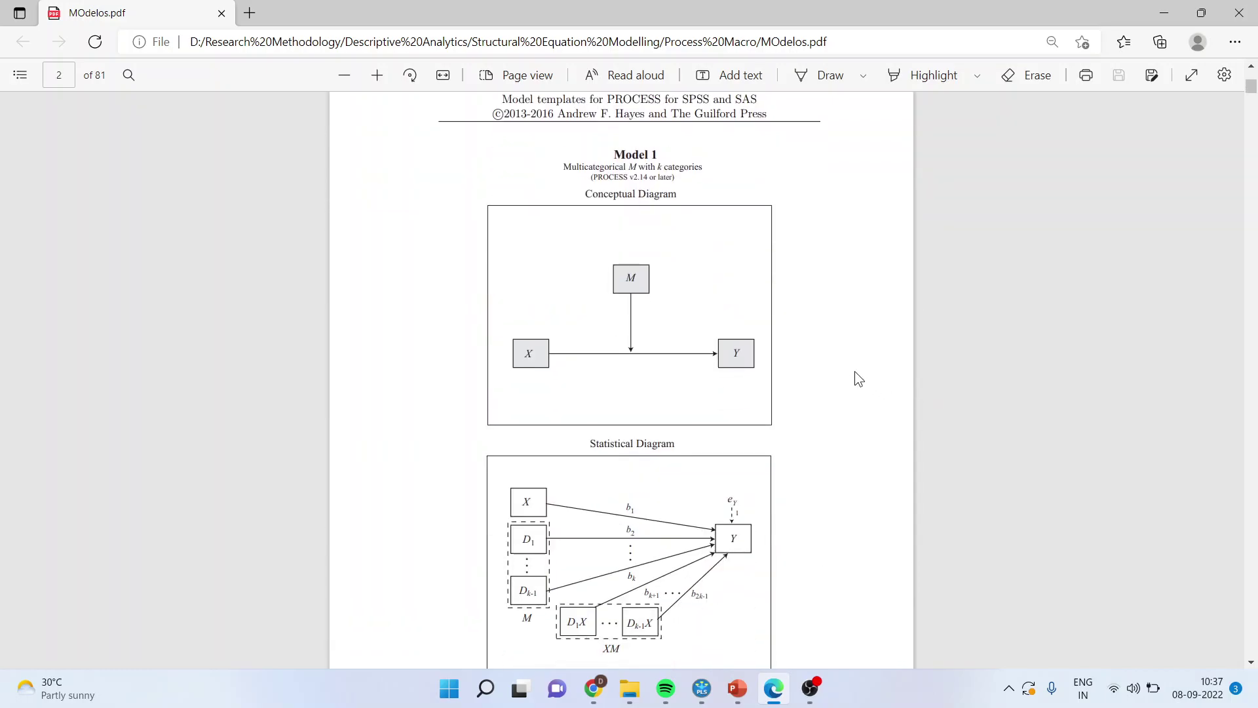
scroll(854, 371, "down", 10)
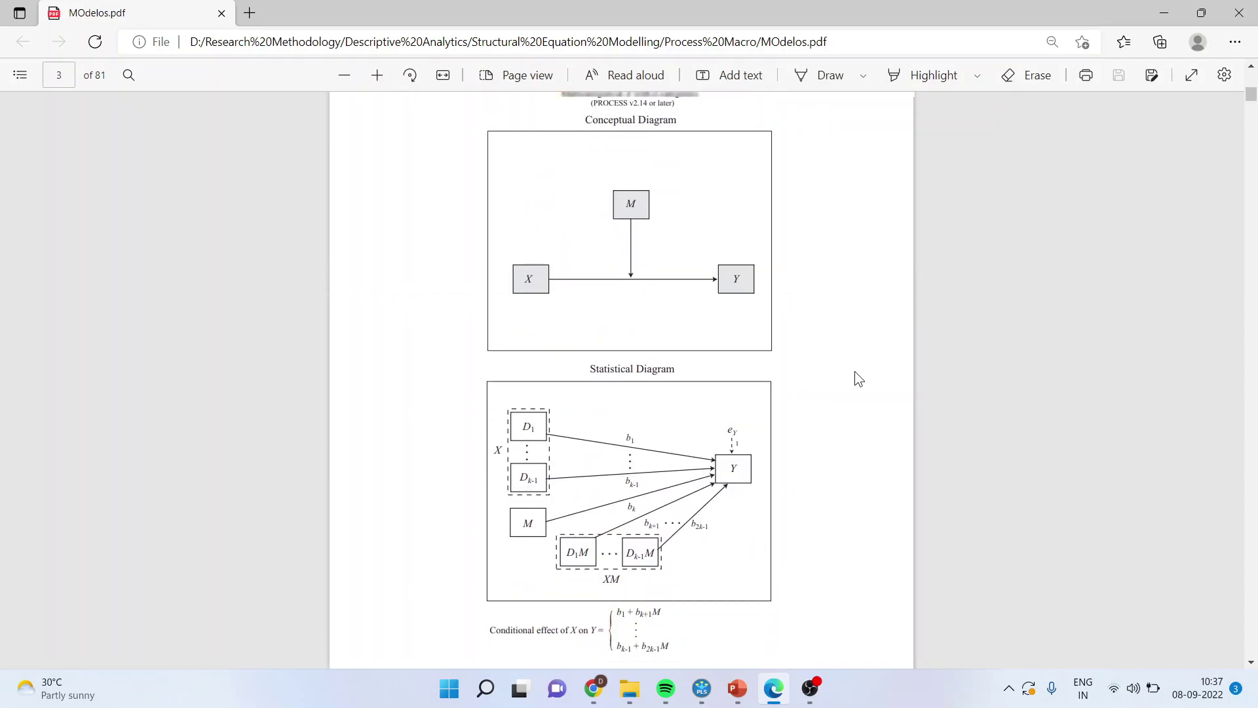
scroll(854, 373, "up", 6)
scroll(854, 372, "up", 7)
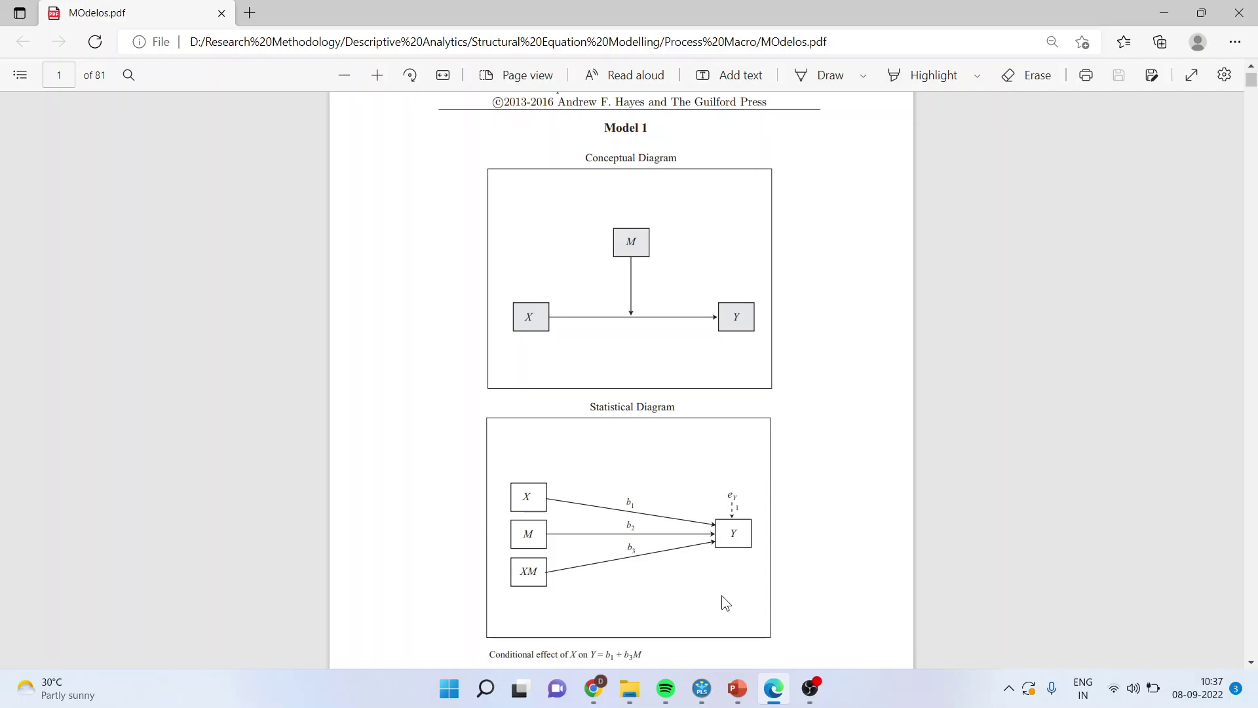
- Present PowerPoint slide 4, 'Conditional effect', full screen and return to the editor
left_click(738, 688)
left_click(47, 430)
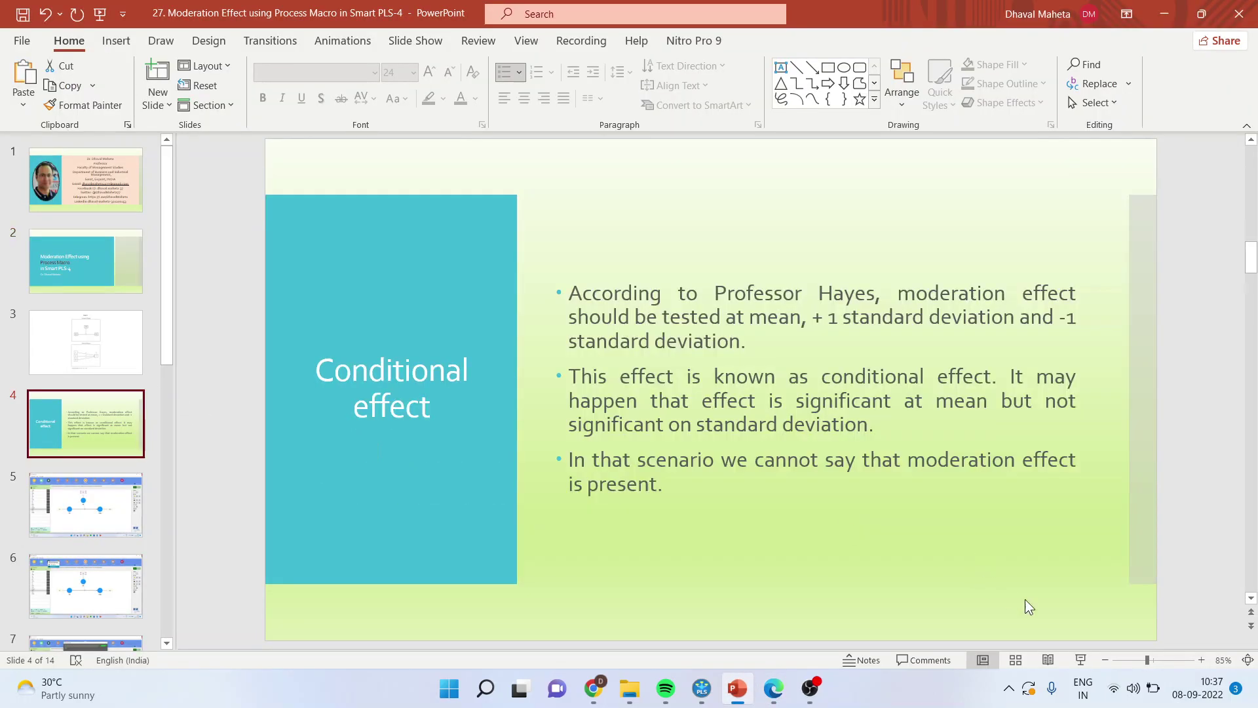
left_click(1081, 659)
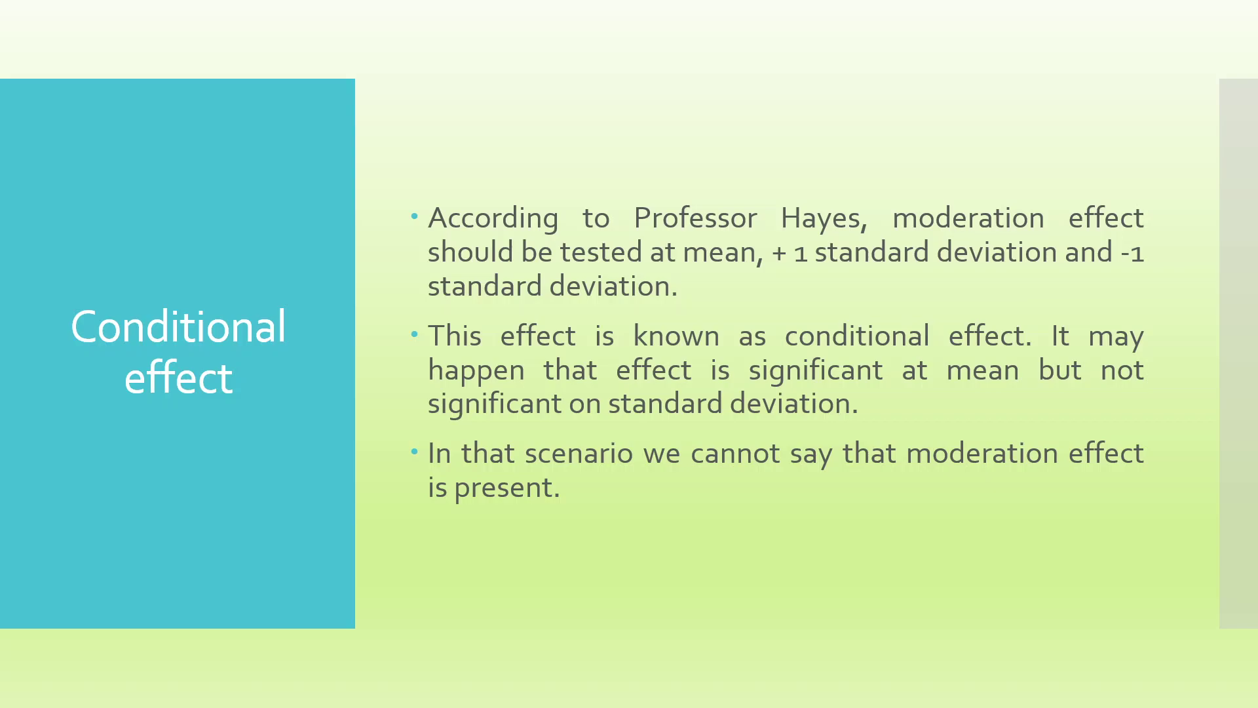
key("Escape")
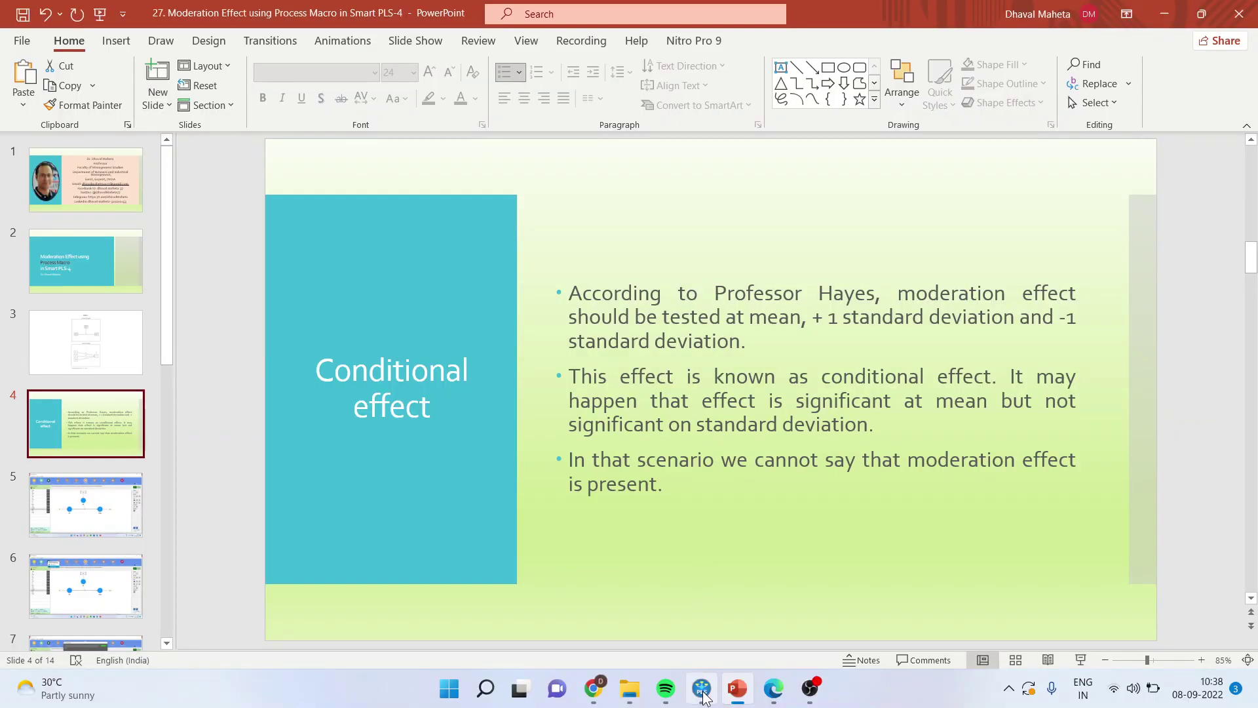
- Create a new SmartPLS project named process
left_click(701, 688)
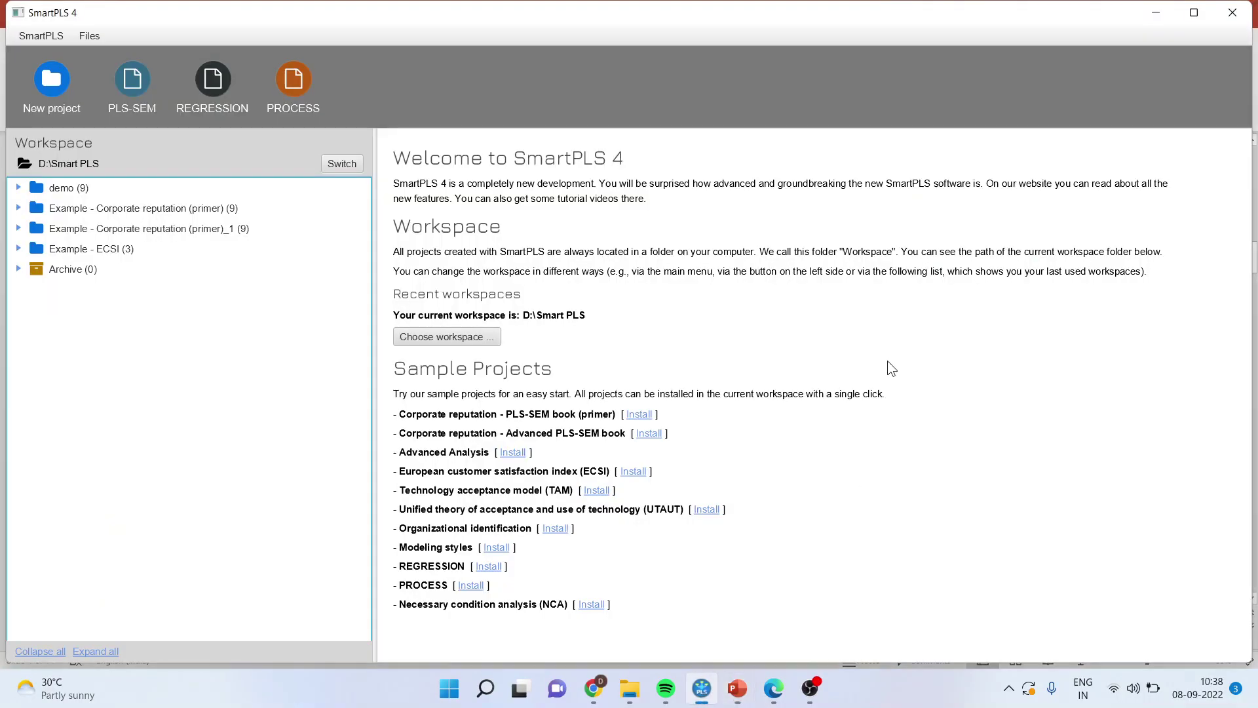
left_click(52, 95)
type("p")
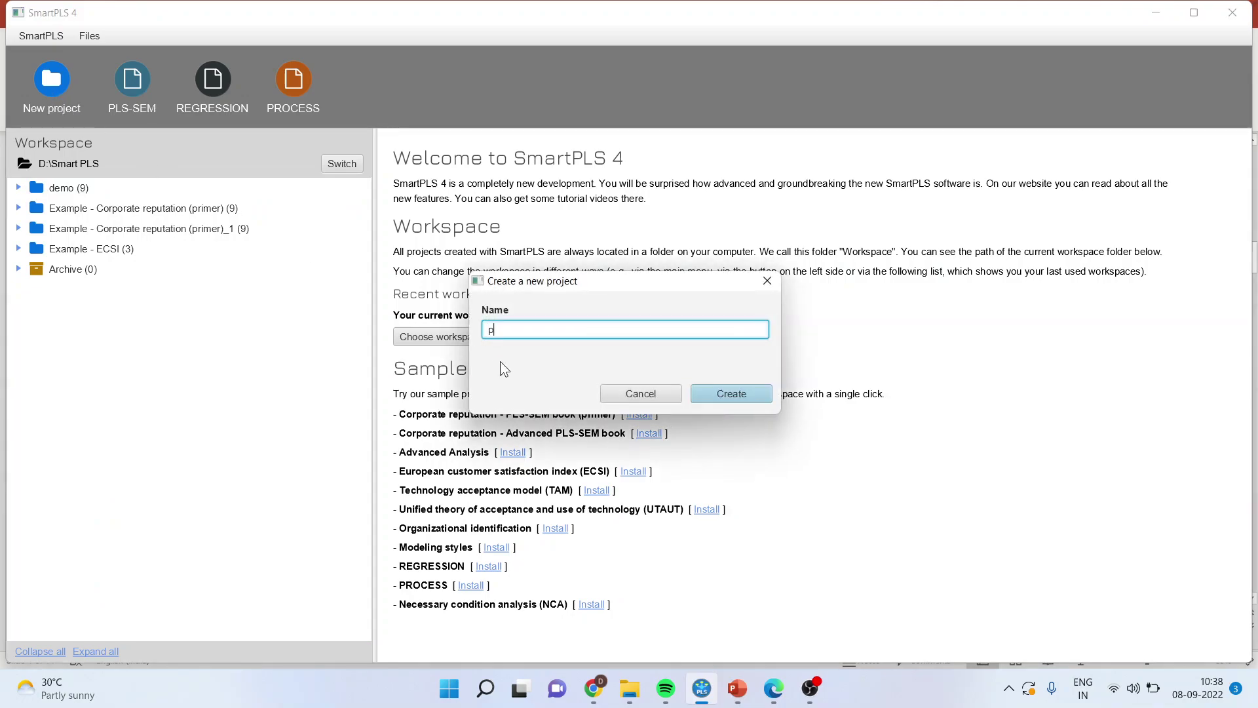
type("rocess")
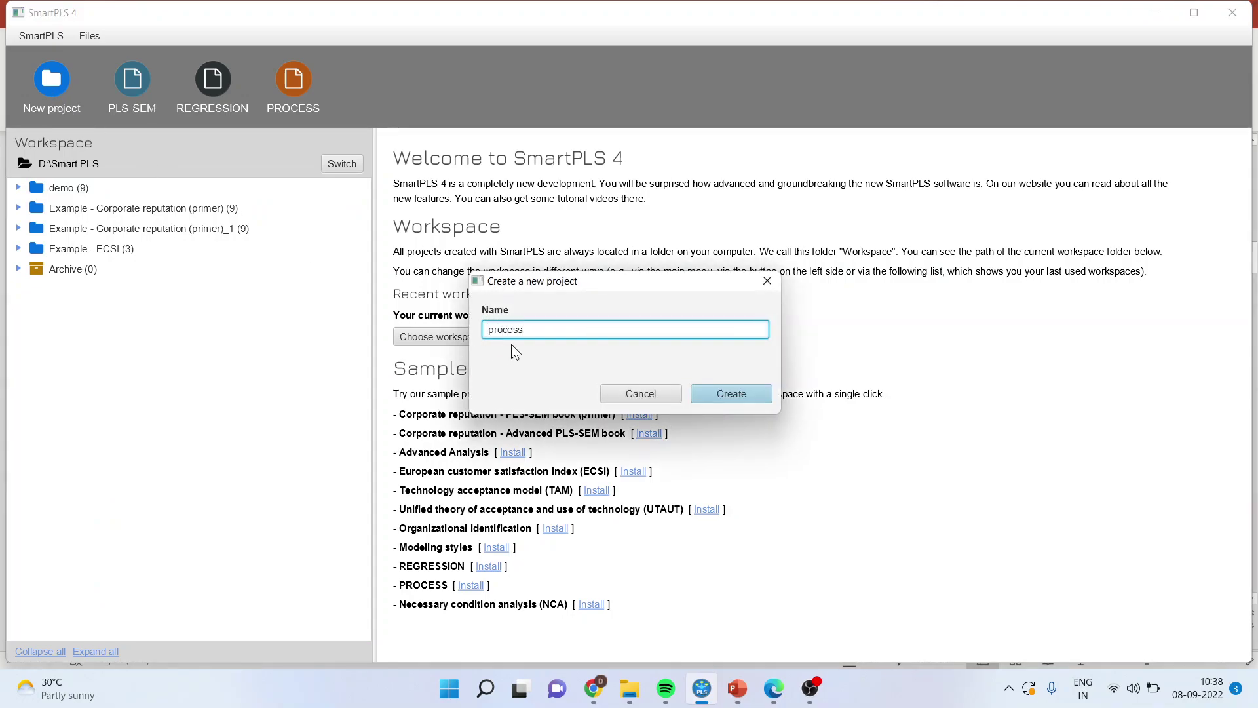
left_click(727, 395)
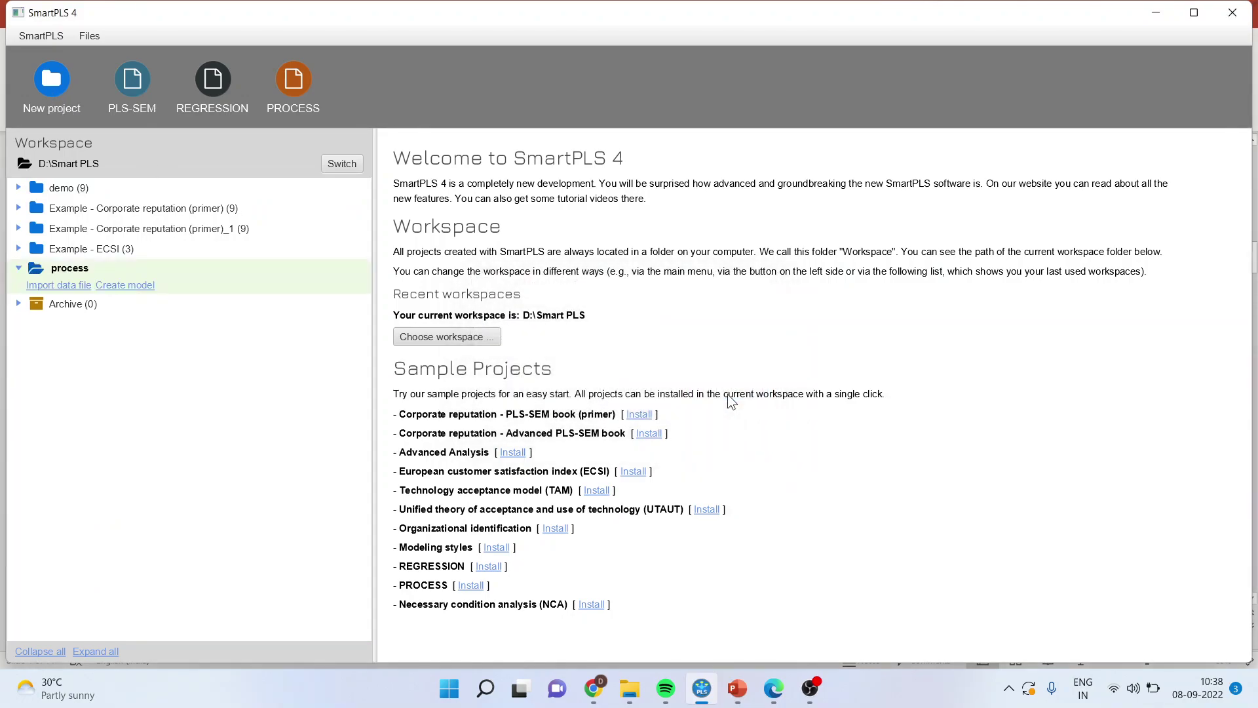
- Import mtcars.sav with all 16 indicators into the process project
left_click(73, 287)
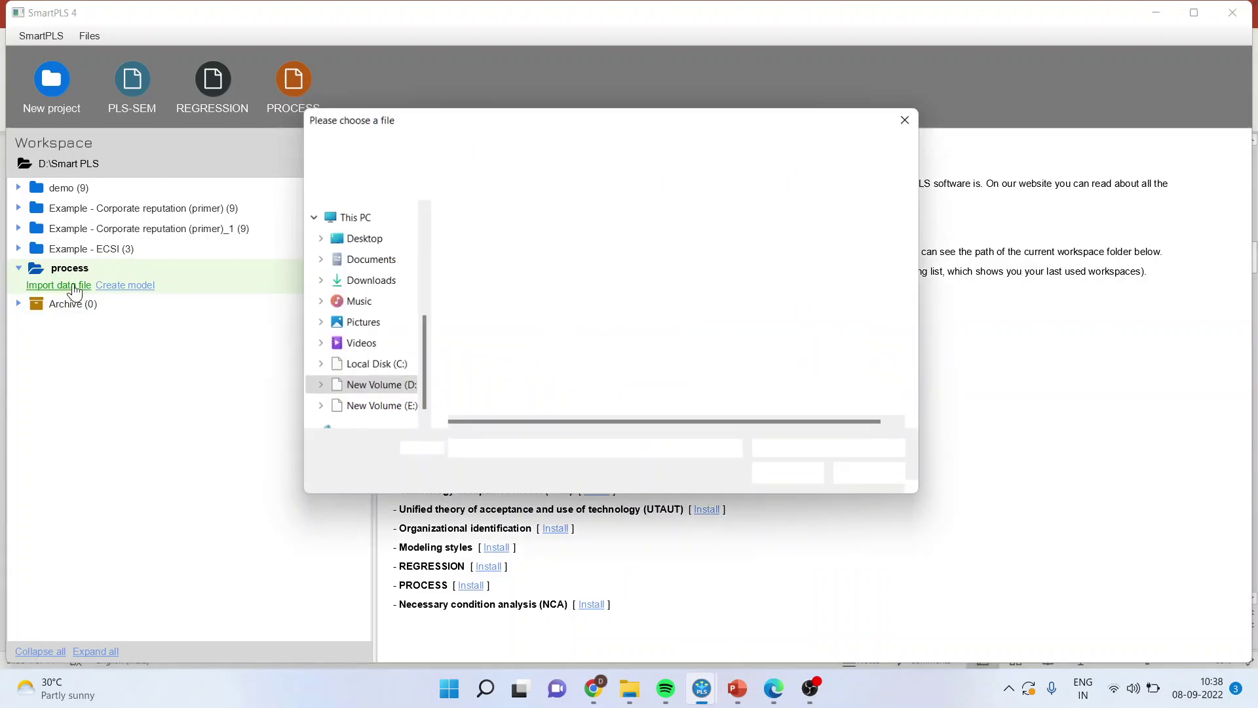
left_click(498, 293)
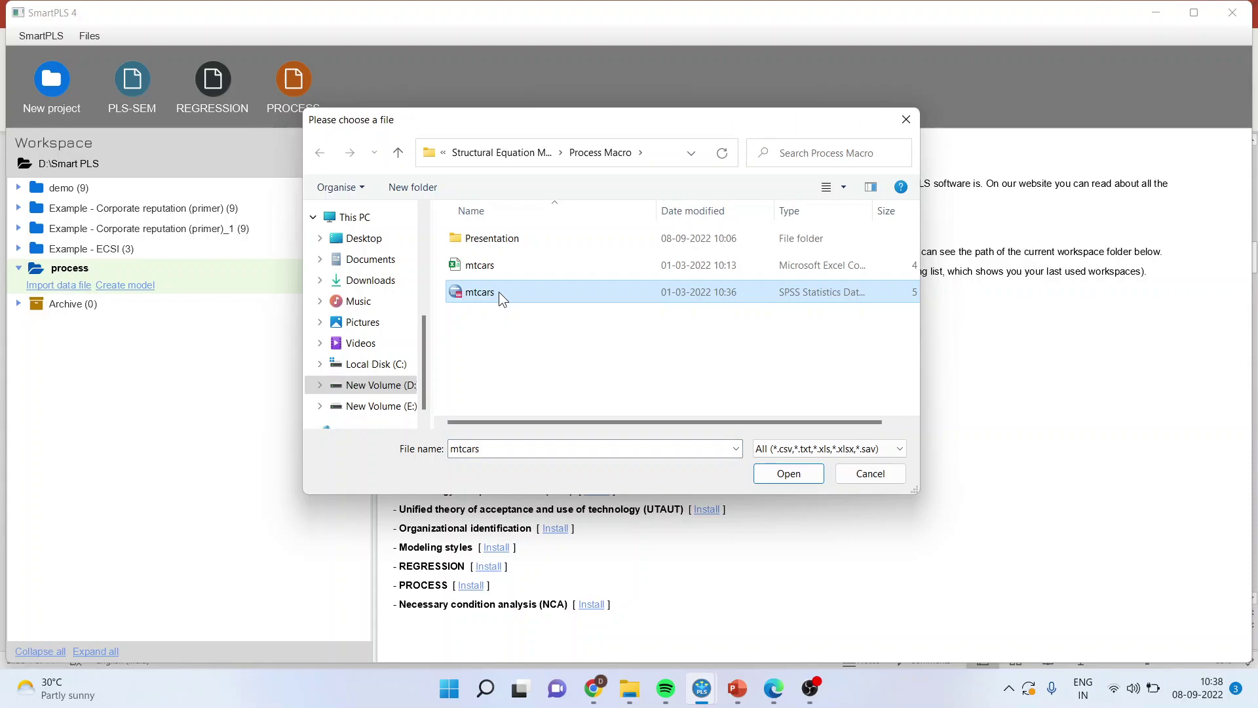
left_click(789, 474)
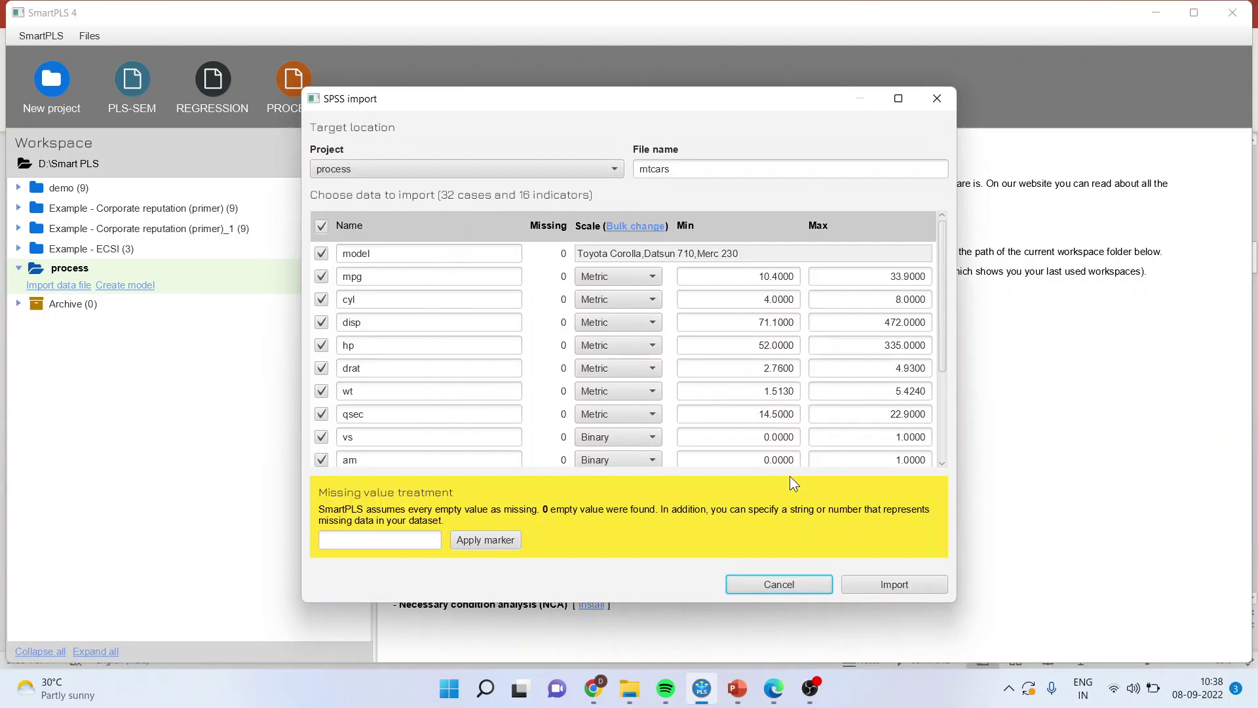
left_click(885, 588)
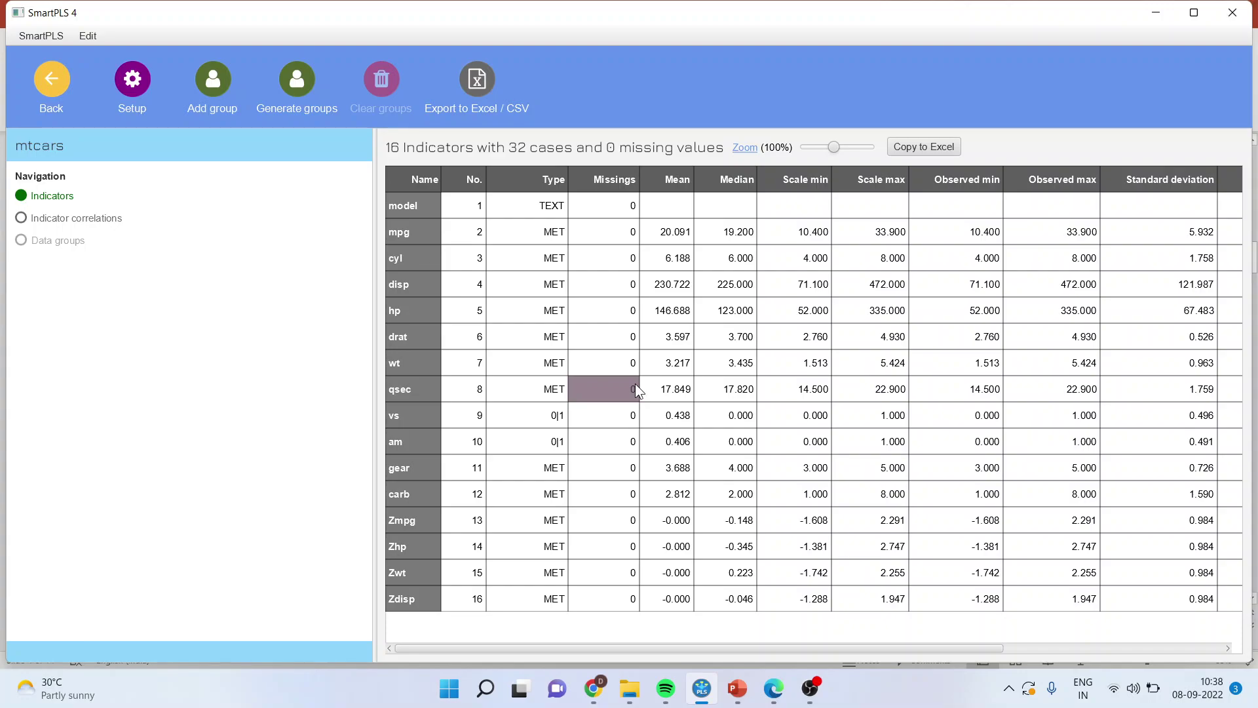
- Create a PROCESS-type model in the process project and save it as moderation
left_click(52, 90)
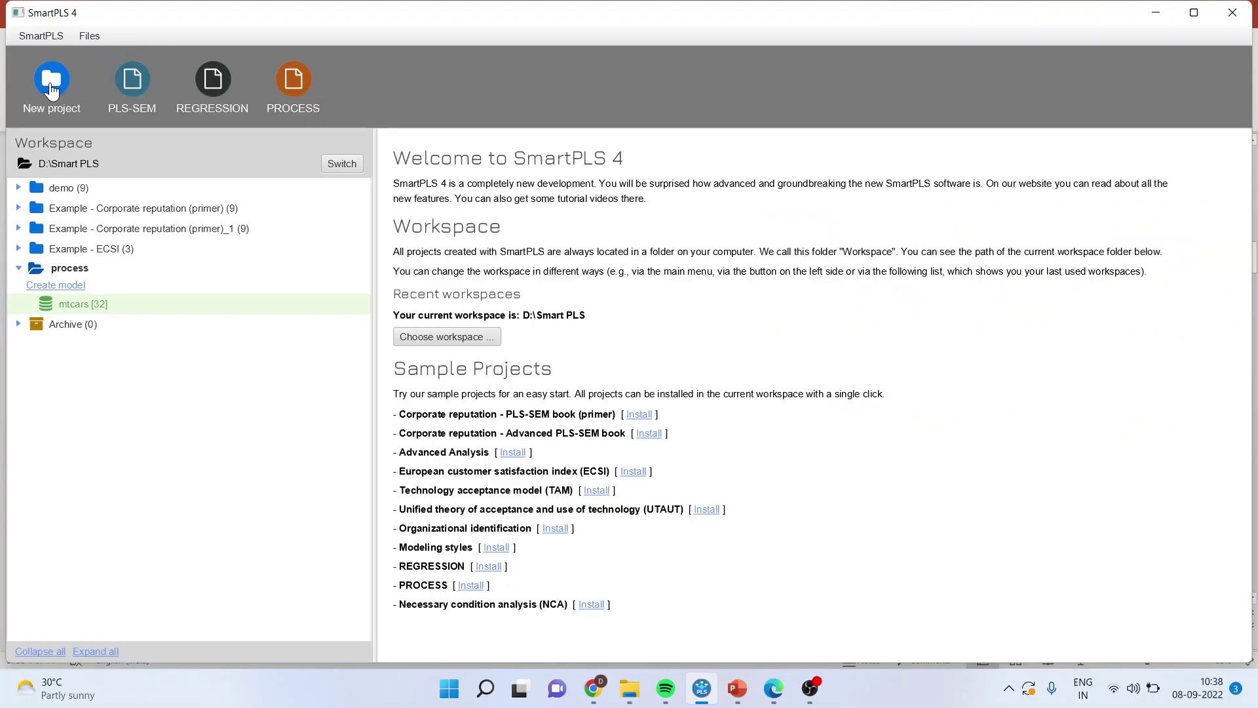
left_click(66, 286)
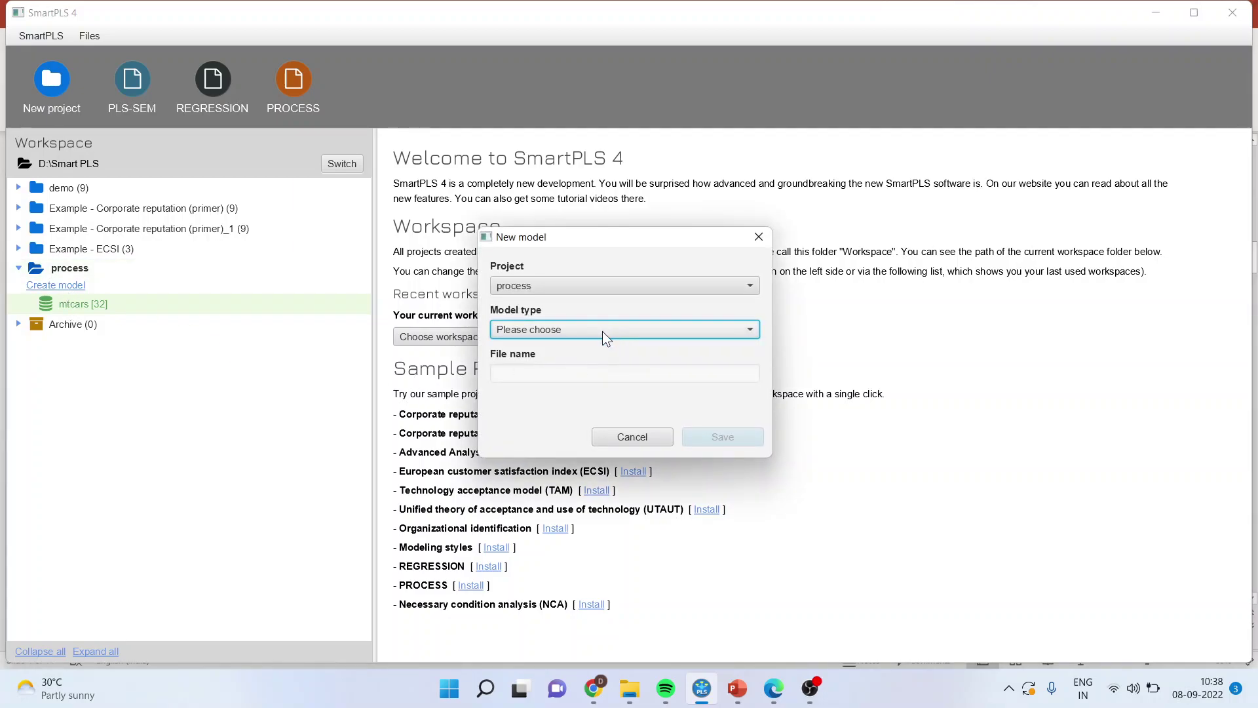
left_click(753, 332)
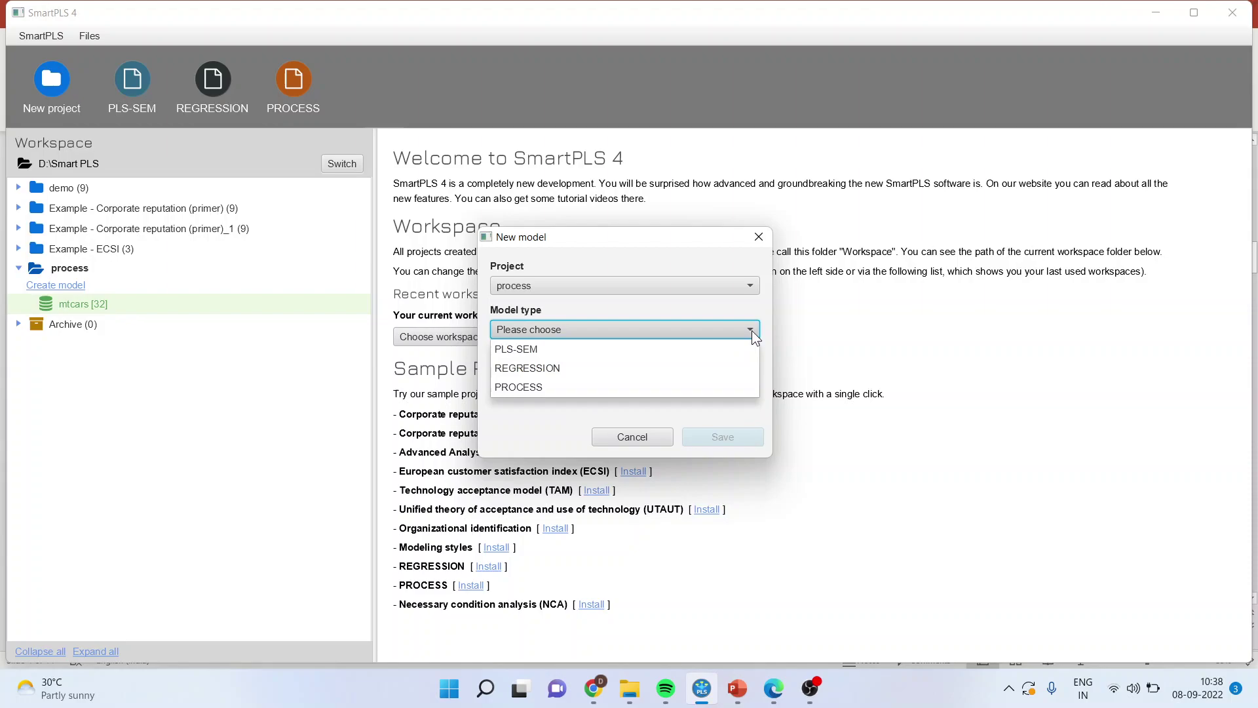
left_click(556, 386)
left_click(516, 372)
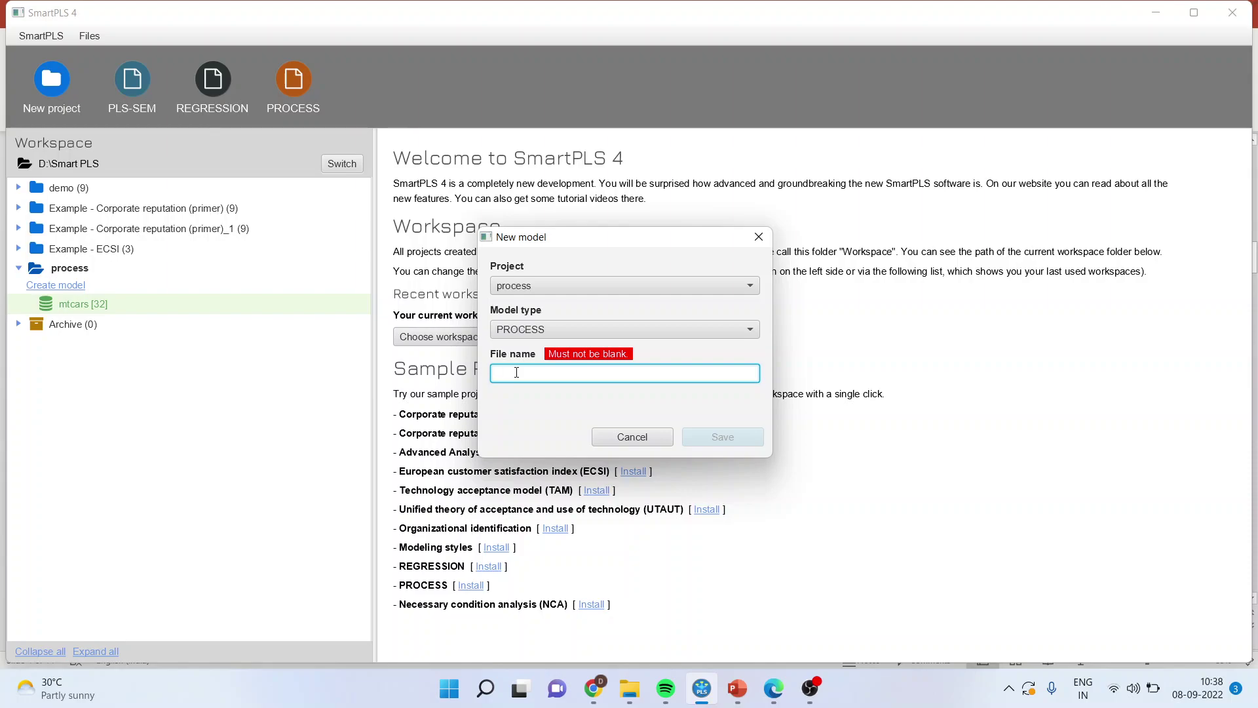
type("mod")
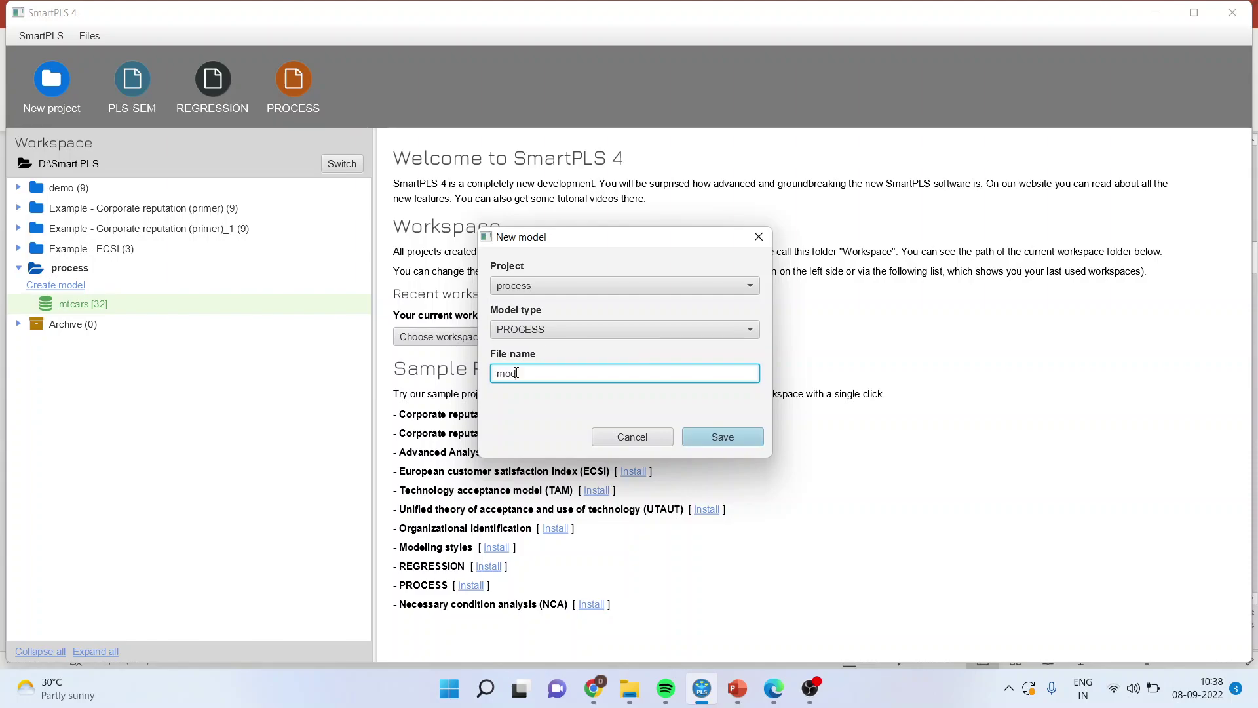
type("elation")
left_click(708, 435)
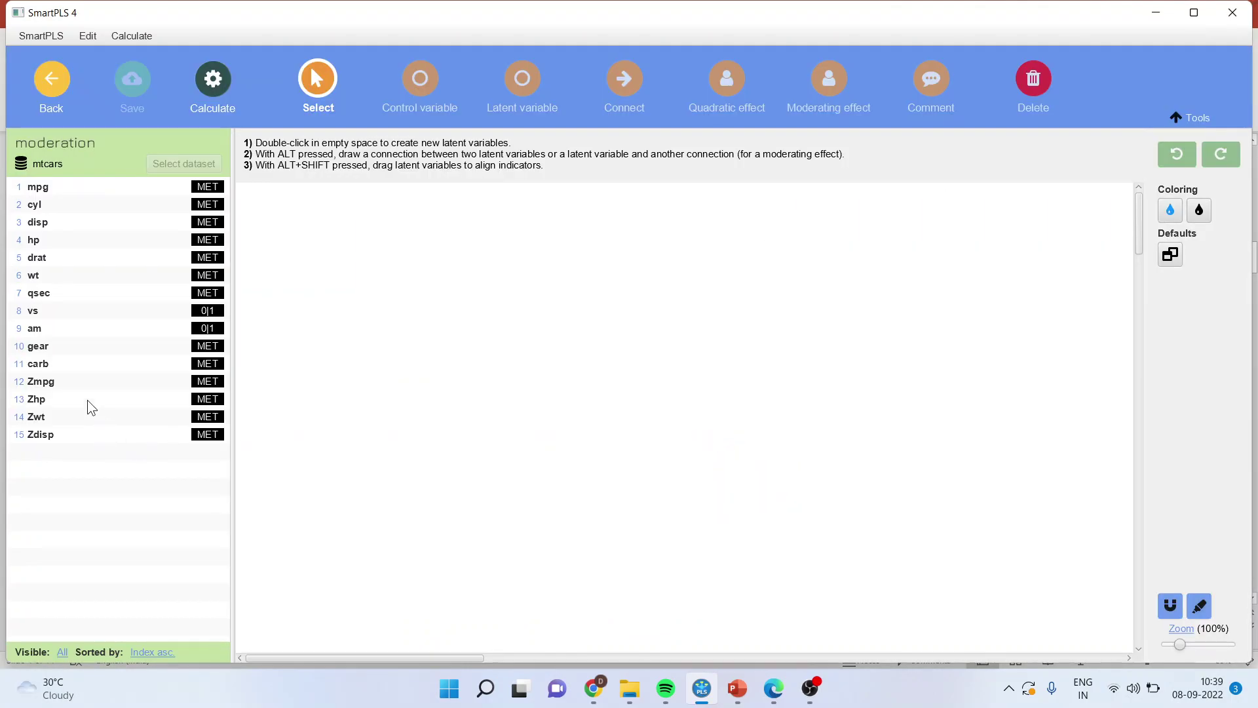
- Check the summary statistics of Zwt, Zmpg, mpg and Zhp
left_click(55, 416)
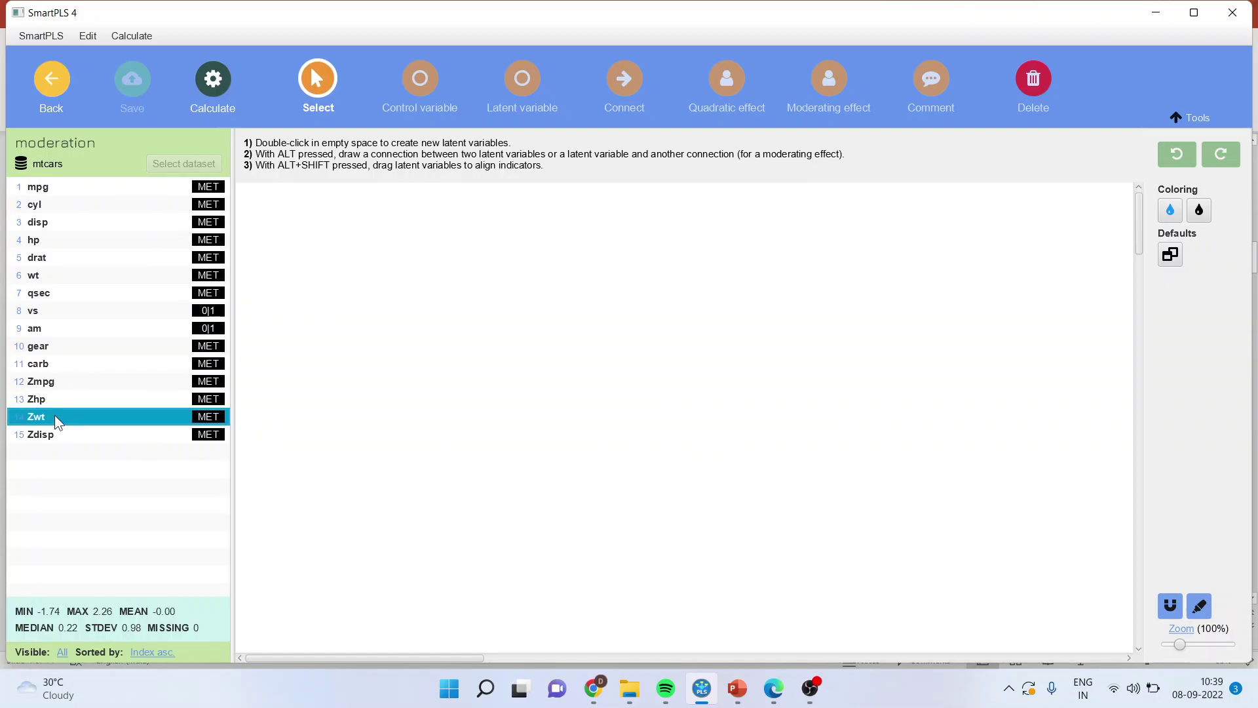
left_click(58, 382)
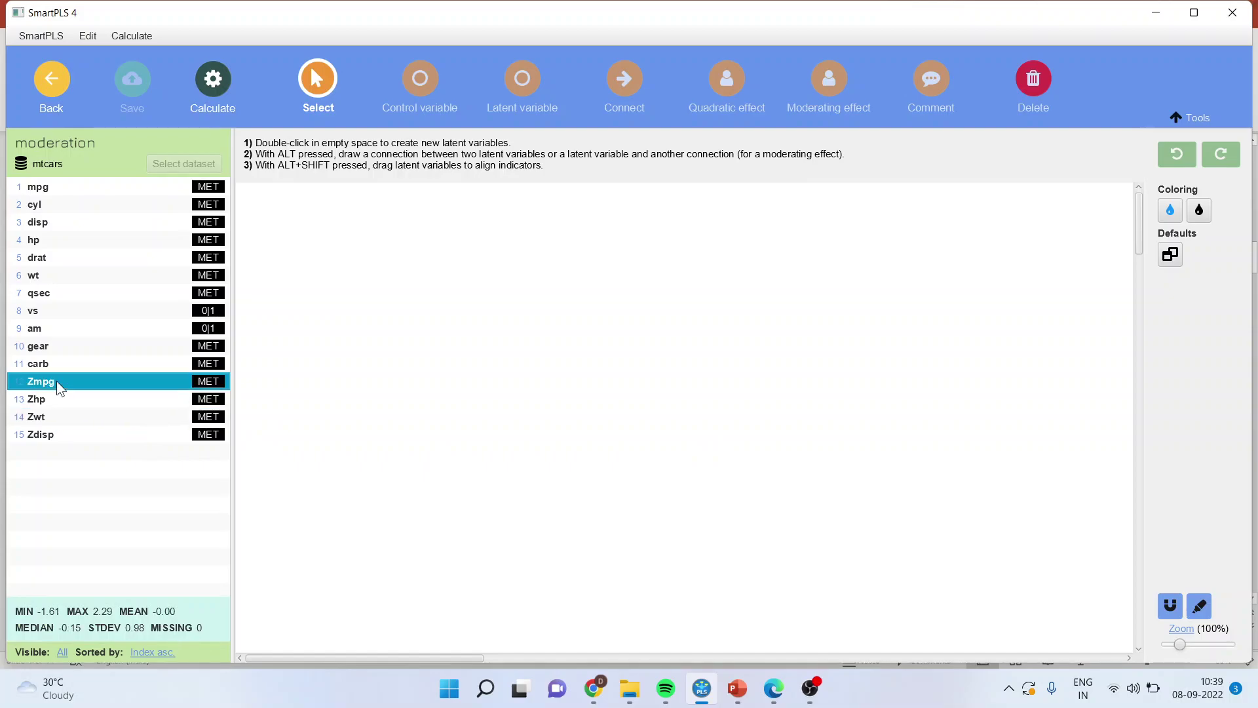
left_click(49, 189)
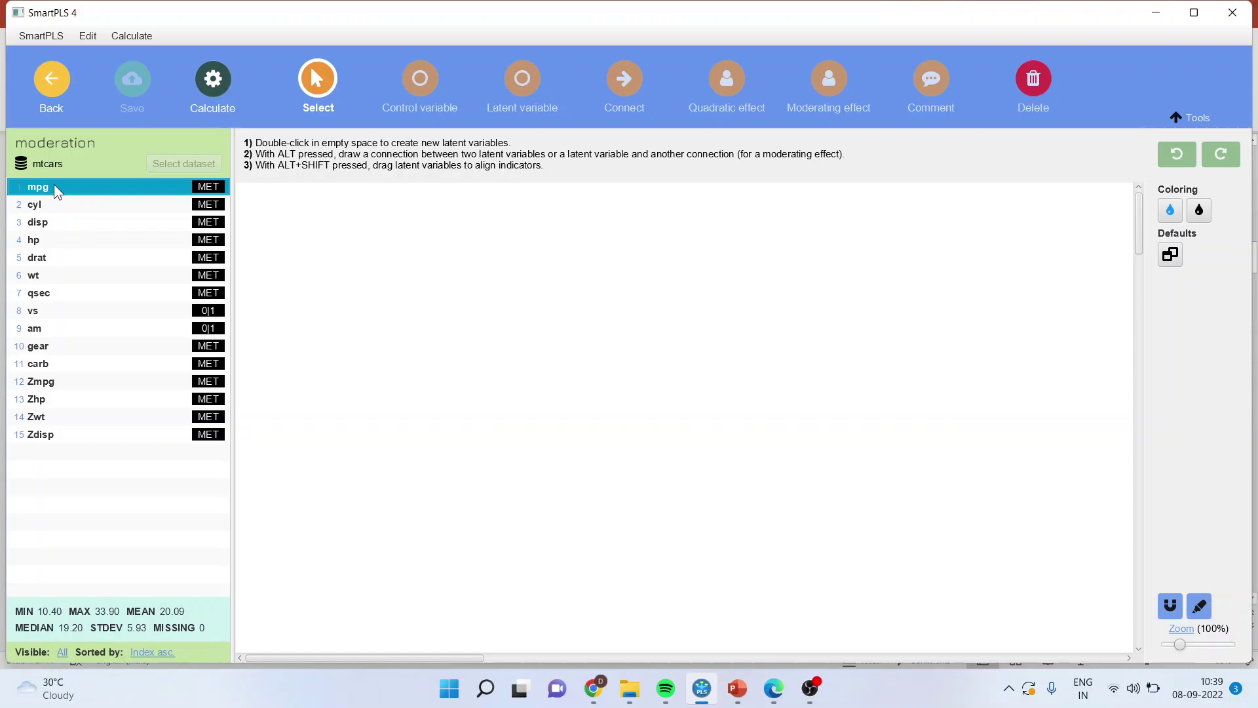
left_click(52, 384)
left_click(54, 403)
- Add a Zwt construct to the canvas with its indicator on the left
left_click_drag(55, 413, 353, 415)
key("Return")
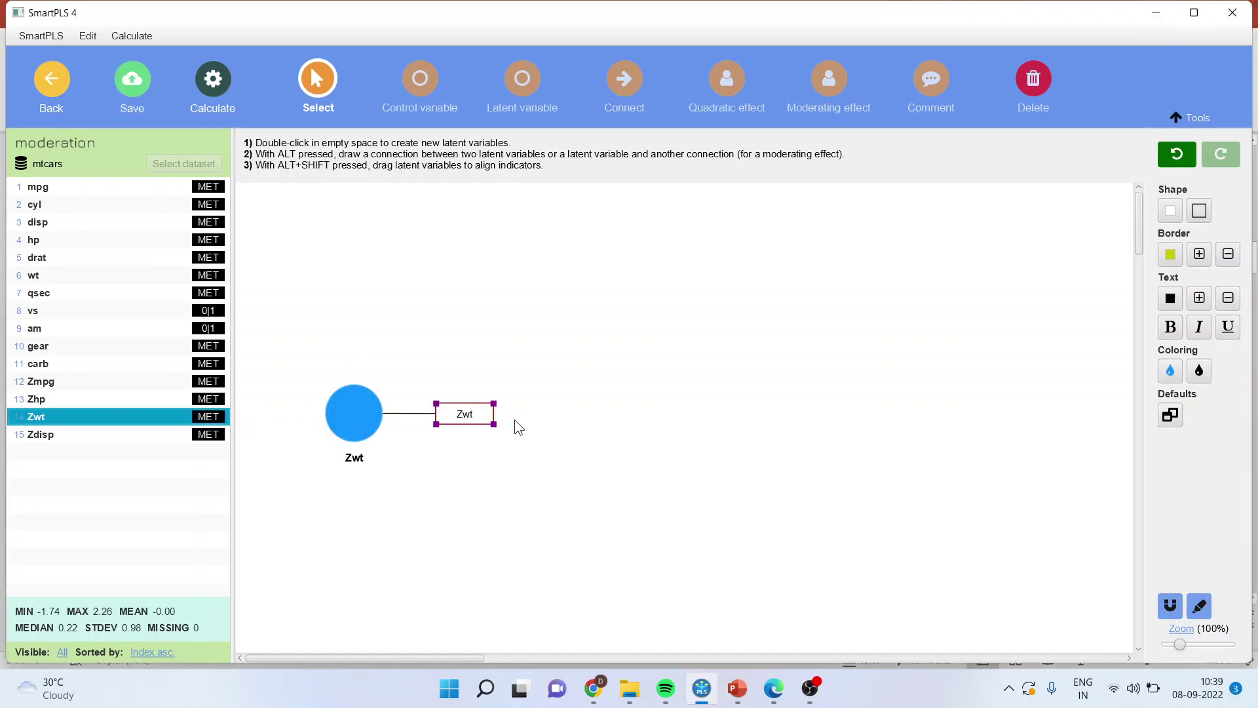
left_click(354, 412)
left_click(1171, 225)
left_click_drag(365, 423, 399, 422)
- Add a Zmpg construct, reposition Zwt, and draw the Zwt → Zmpg path
left_click(55, 386)
left_click_drag(55, 387, 832, 421)
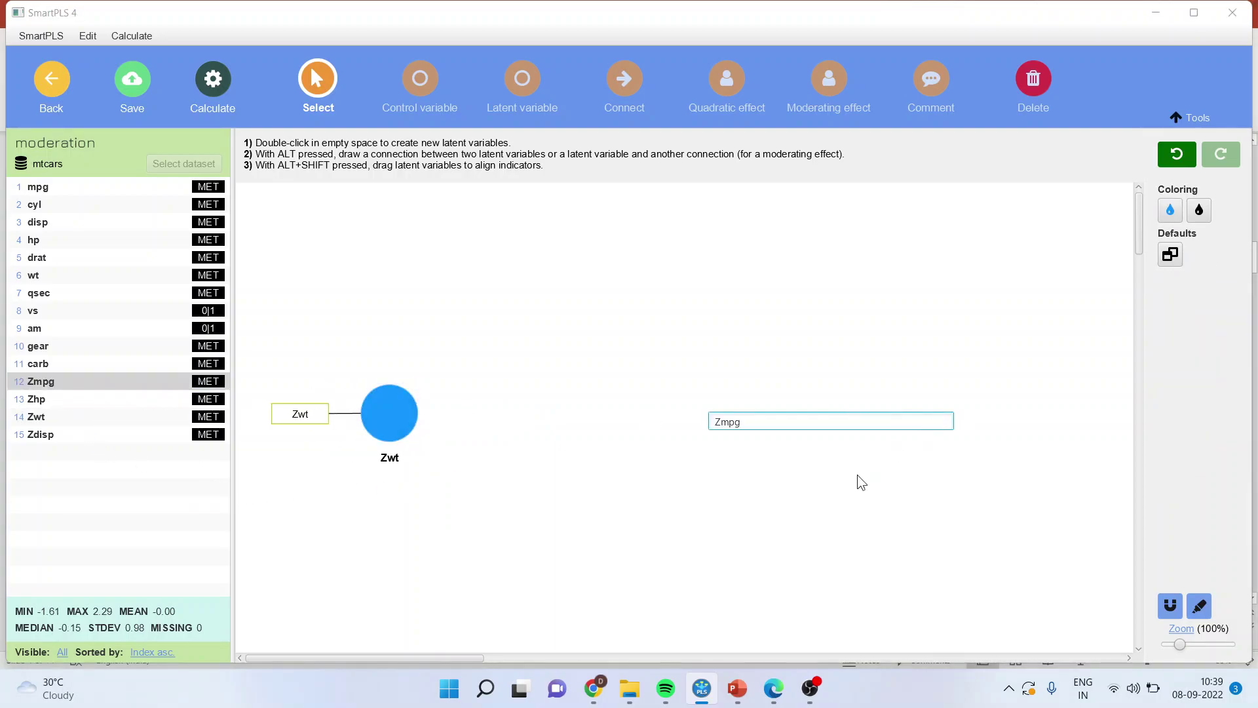
key("Return")
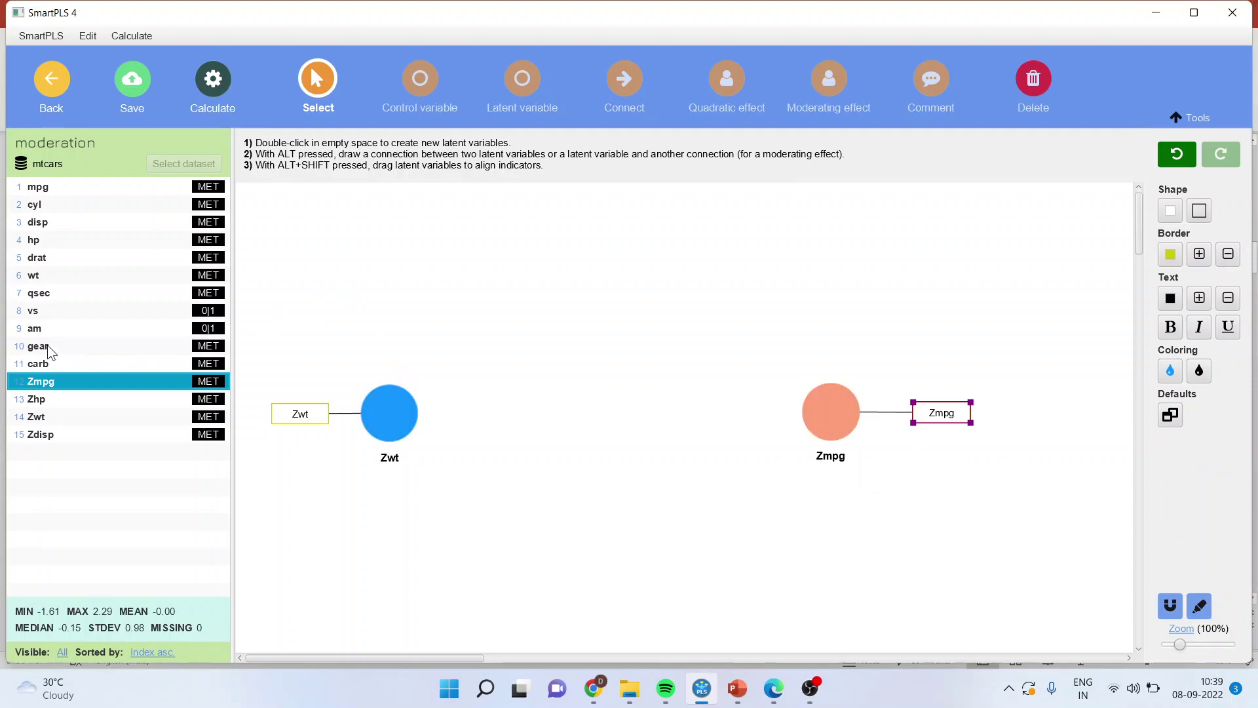
left_click(318, 89)
left_click_drag(409, 420, 815, 417)
left_click(623, 88)
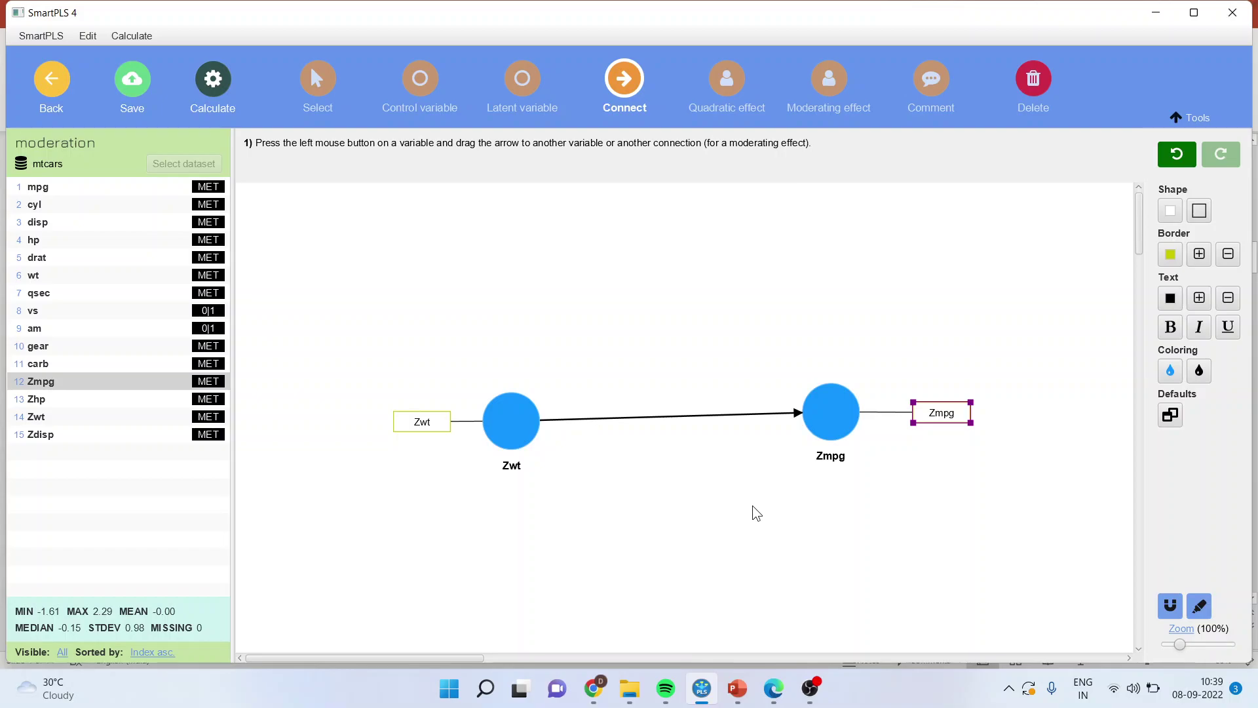
- Place a Zhp construct above the Zwt → Zmpg path and link it as moderator, checking MOdelos.pdf
left_click(55, 401)
left_click_drag(50, 409, 633, 289)
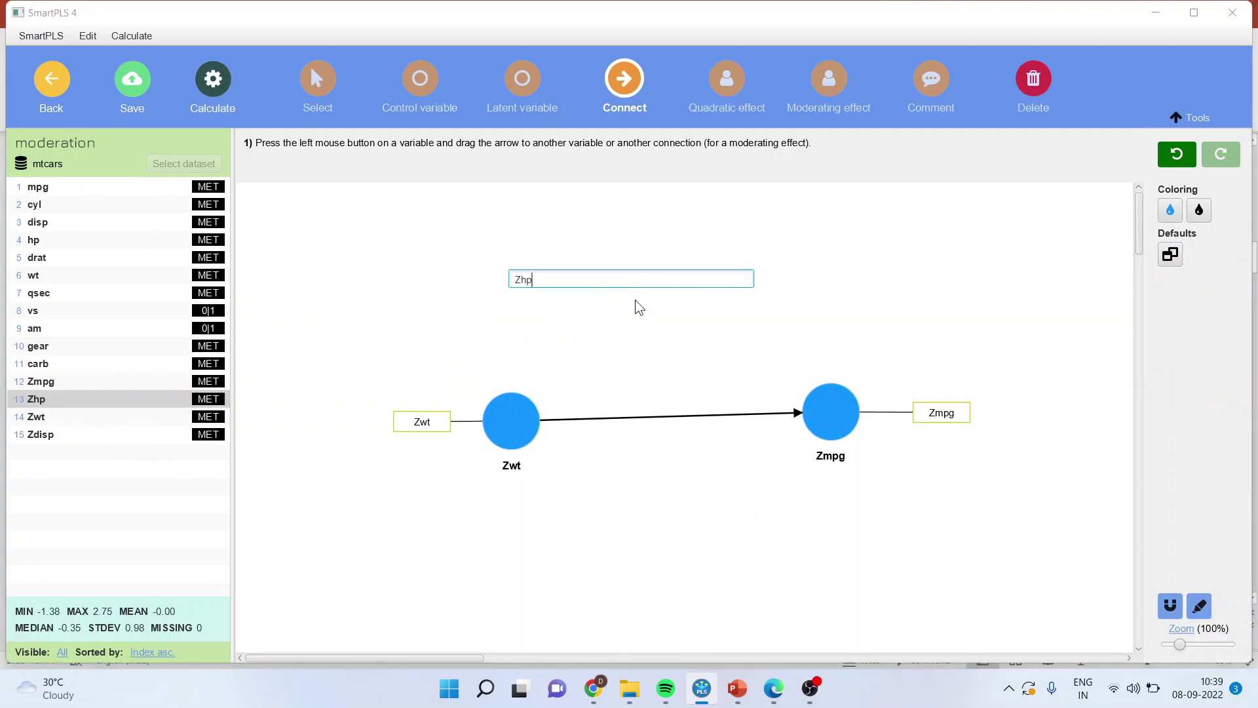
key("Return")
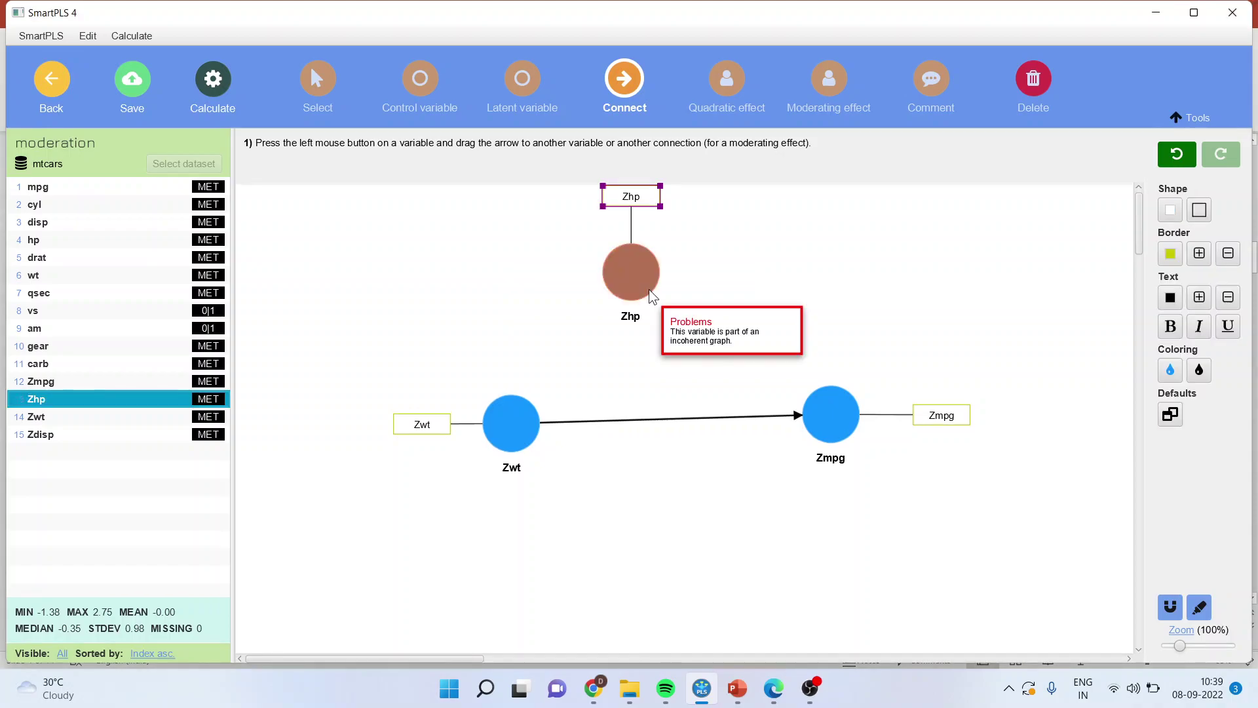
key("Escape")
left_click_drag(657, 275, 668, 416)
left_click(625, 84)
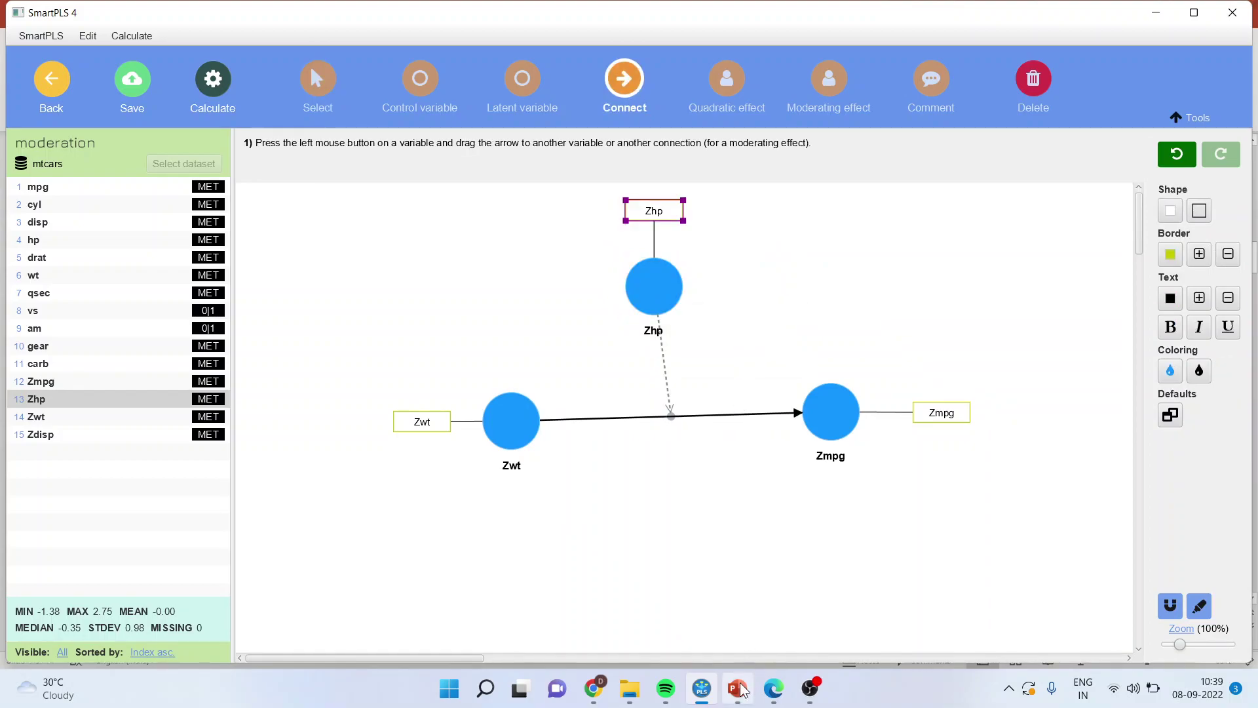
left_click(778, 696)
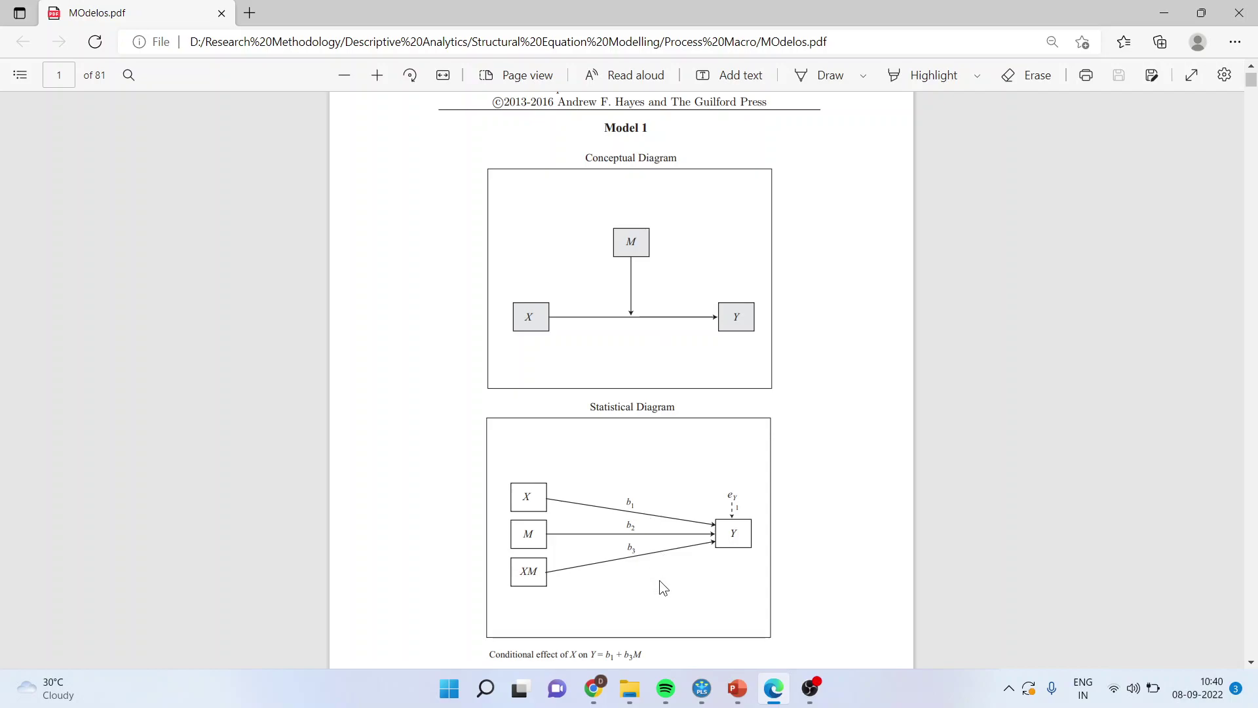
left_click(702, 688)
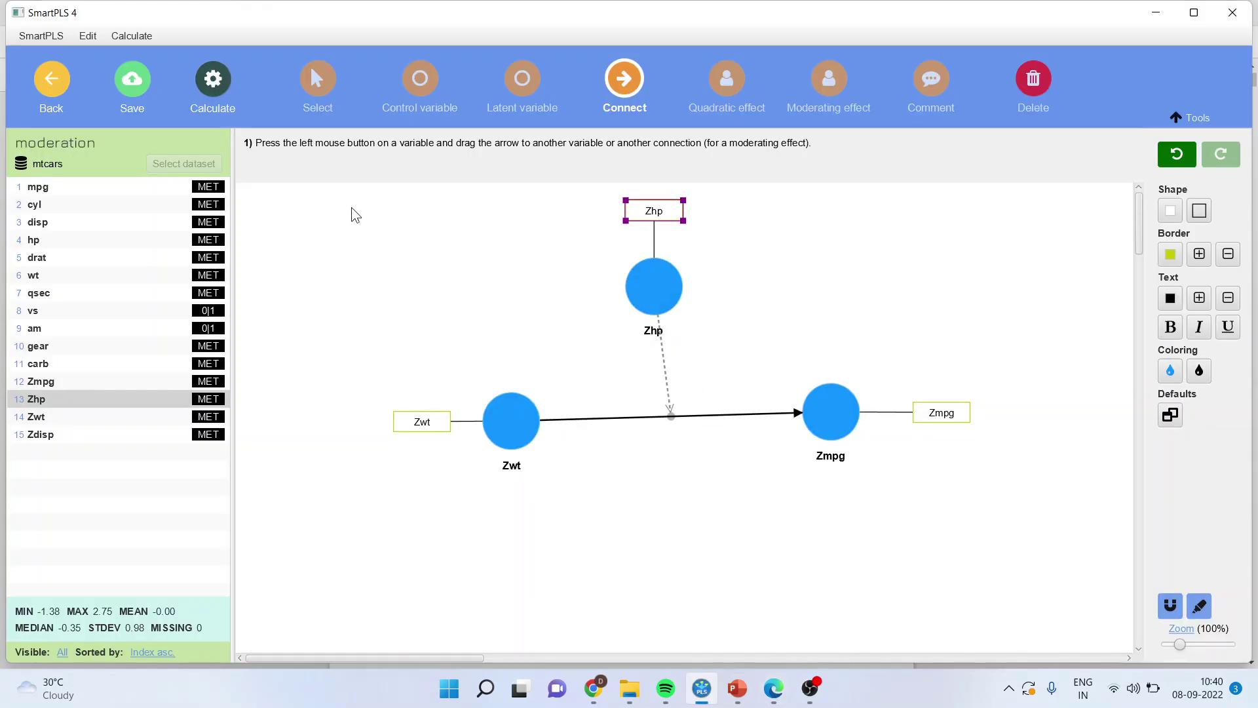
- Run bootstrapping on the moderation model and open the full report
left_click(211, 89)
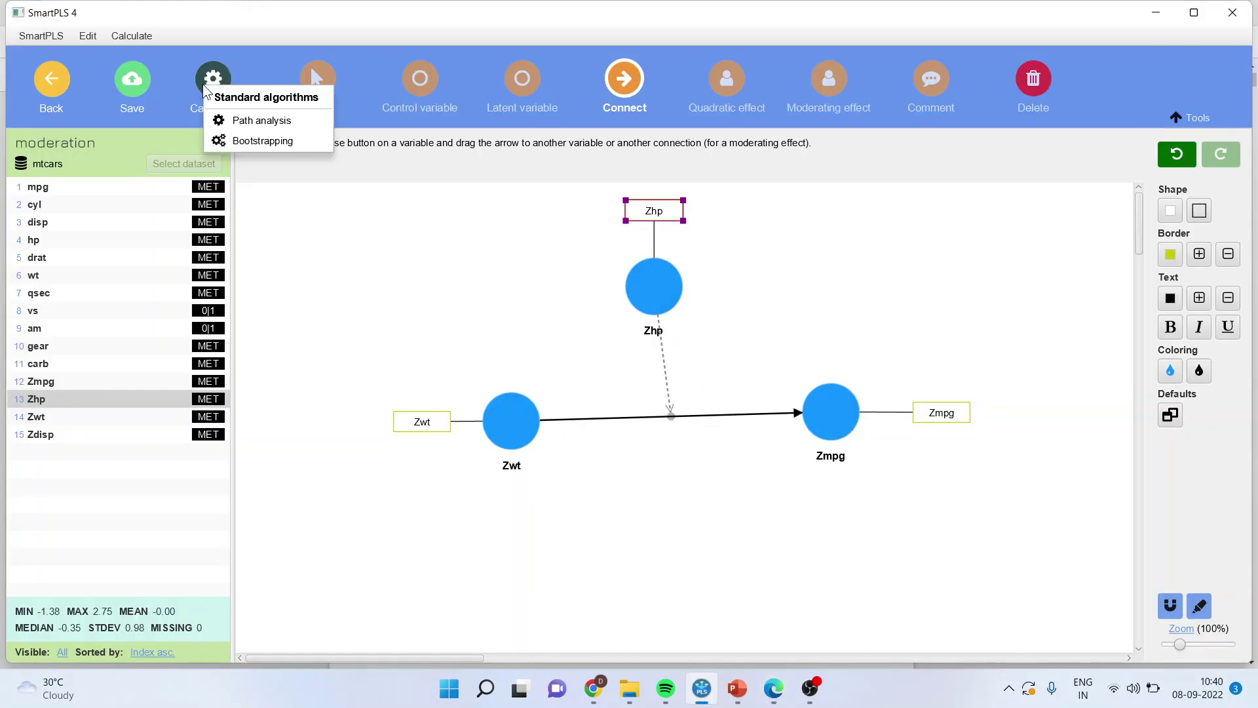
left_click(269, 141)
left_click(747, 593)
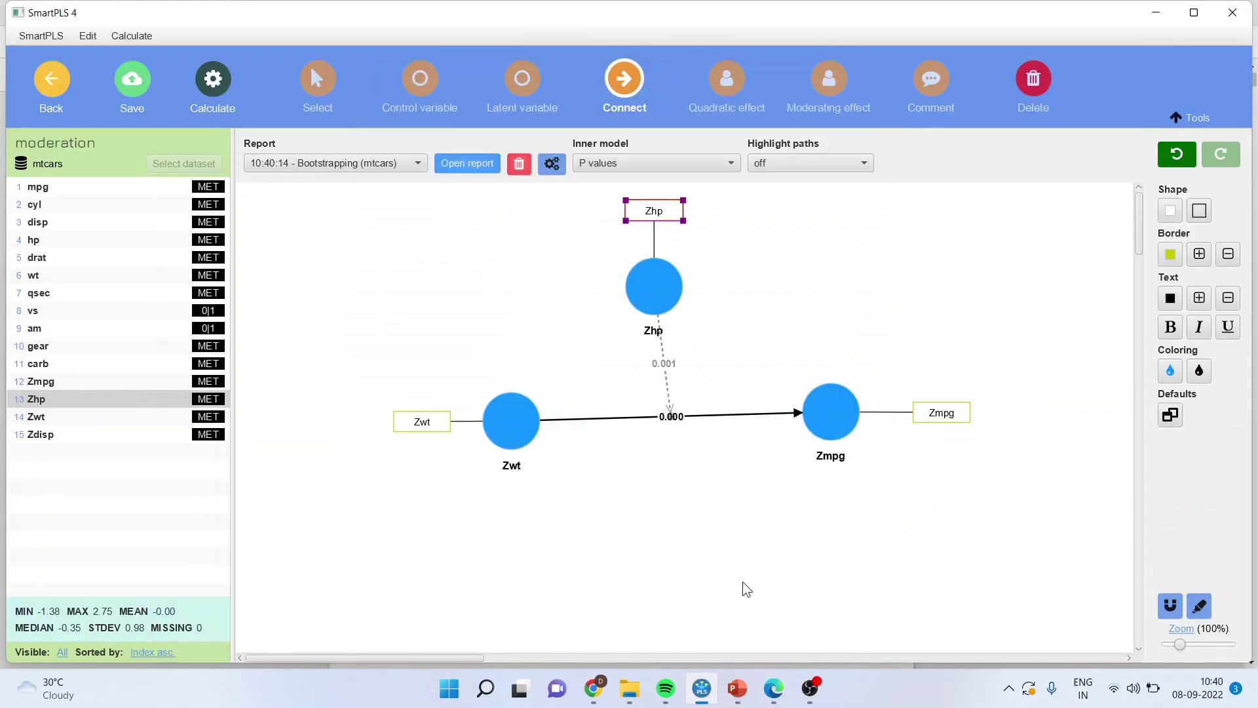
left_click(466, 165)
- Review path coefficient p values, then show the bias-corrected confidence intervals
left_click(105, 263)
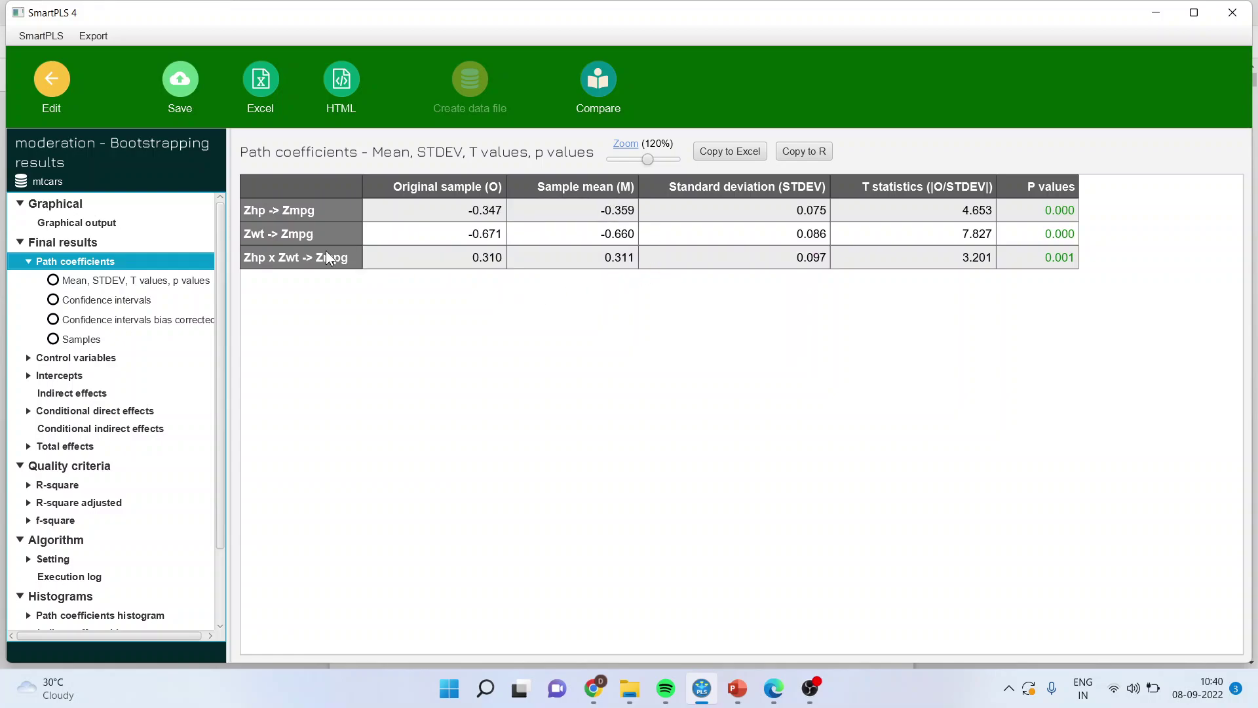
left_click(257, 213)
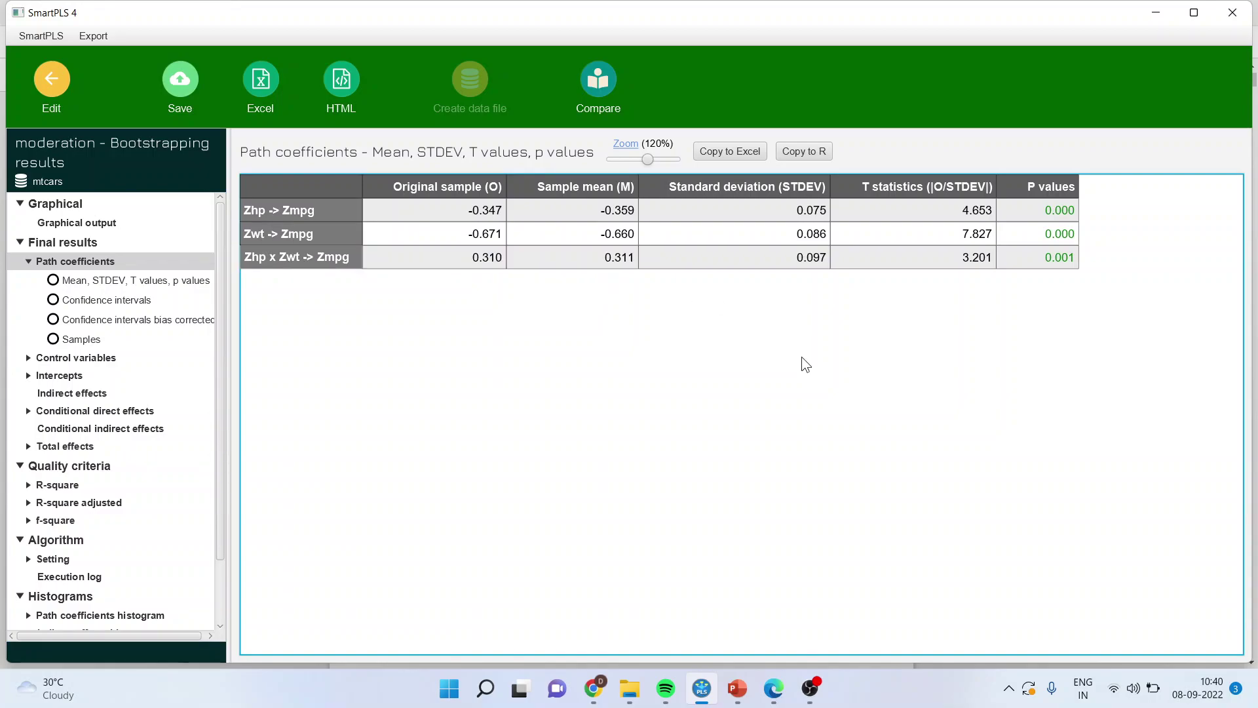
left_click_drag(1045, 204, 1049, 257)
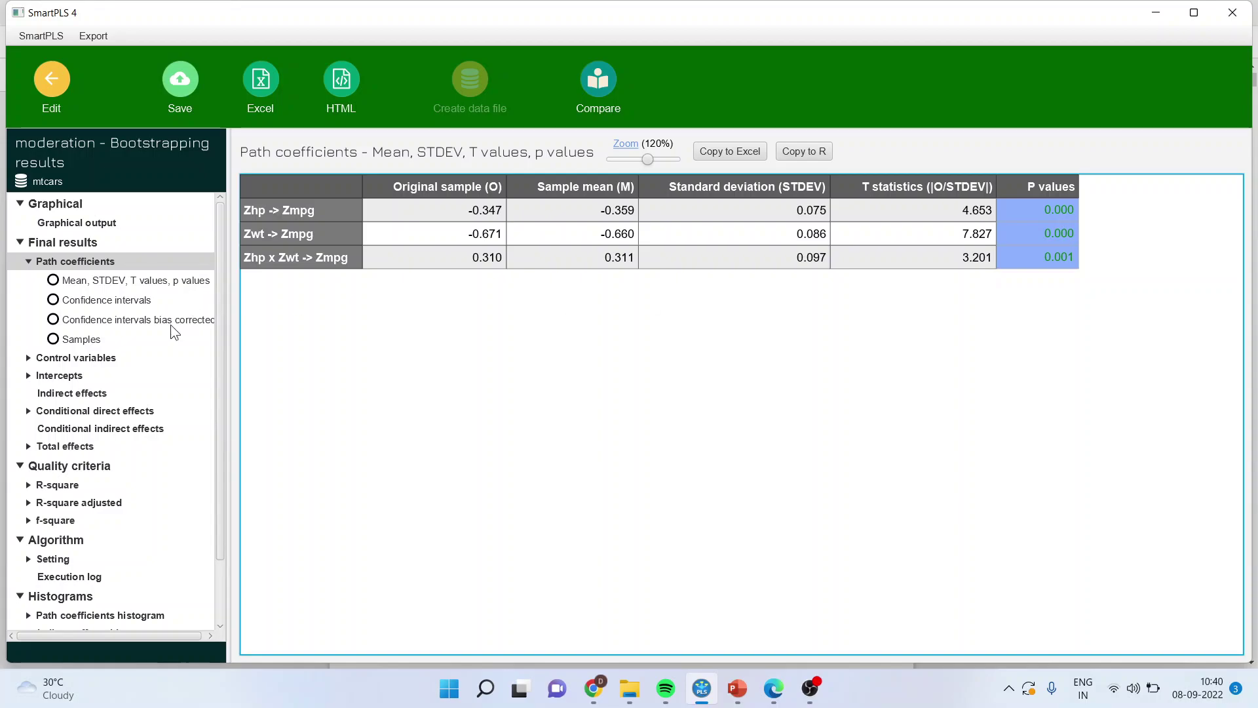
left_click(147, 321)
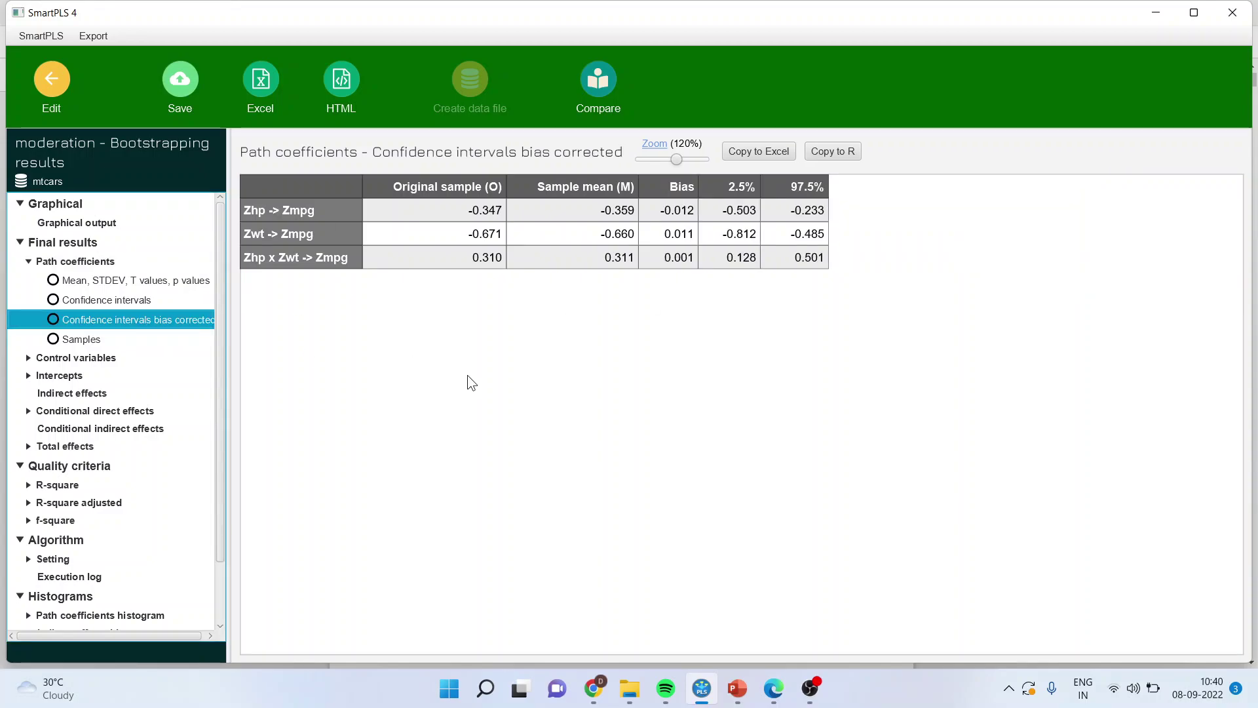
- Highlight the CI bounds (interaction 0.128 to 0.501), then show the conditional direct effects table
left_click(736, 212)
left_click(808, 214)
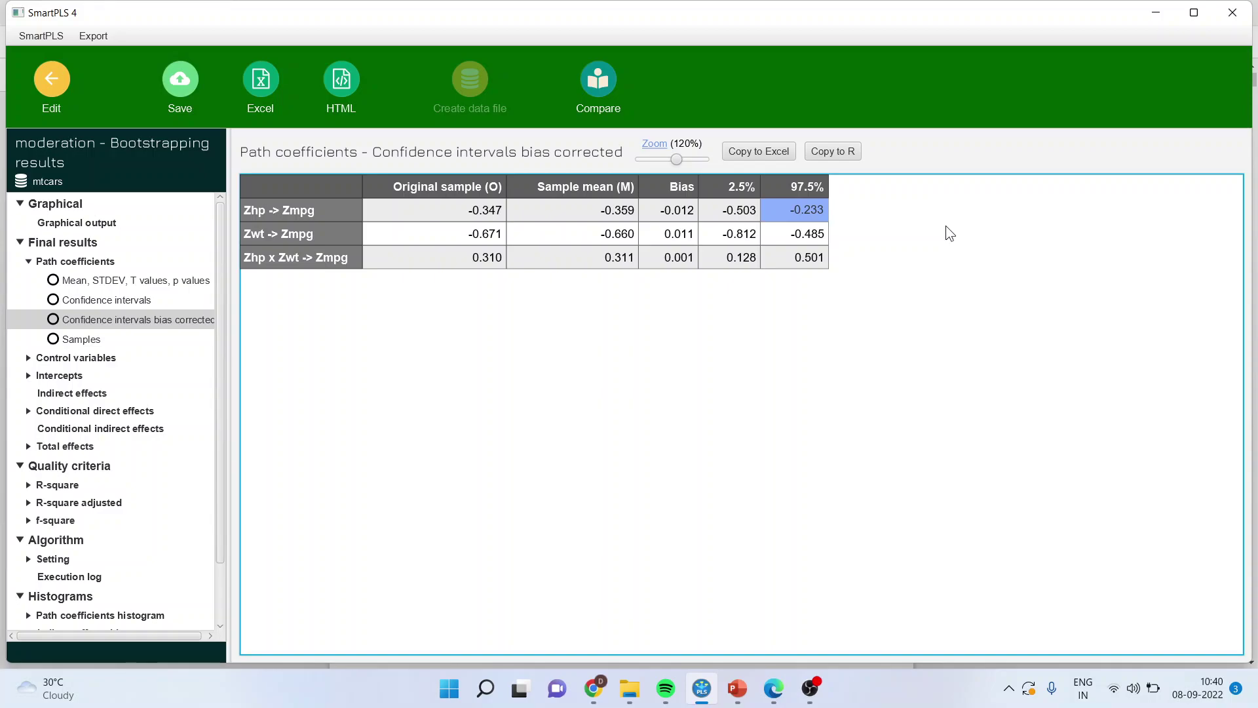
left_click(737, 240)
left_click(803, 238)
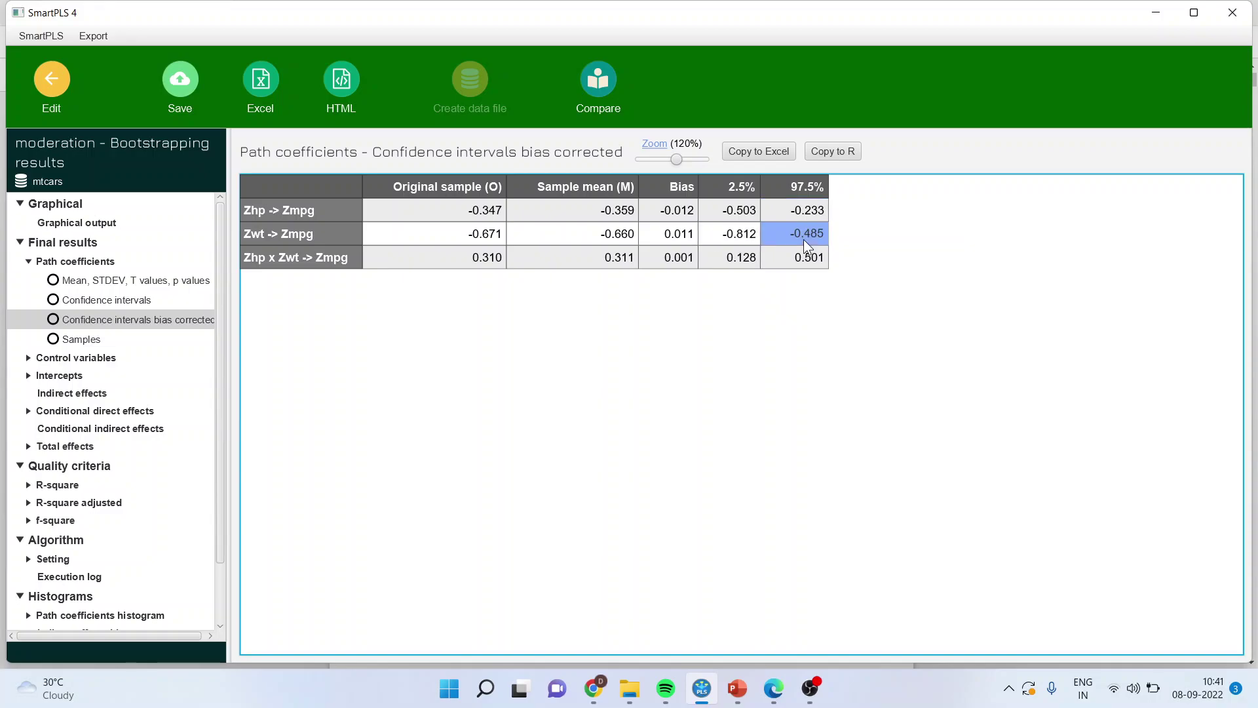
left_click(736, 257)
left_click(803, 258)
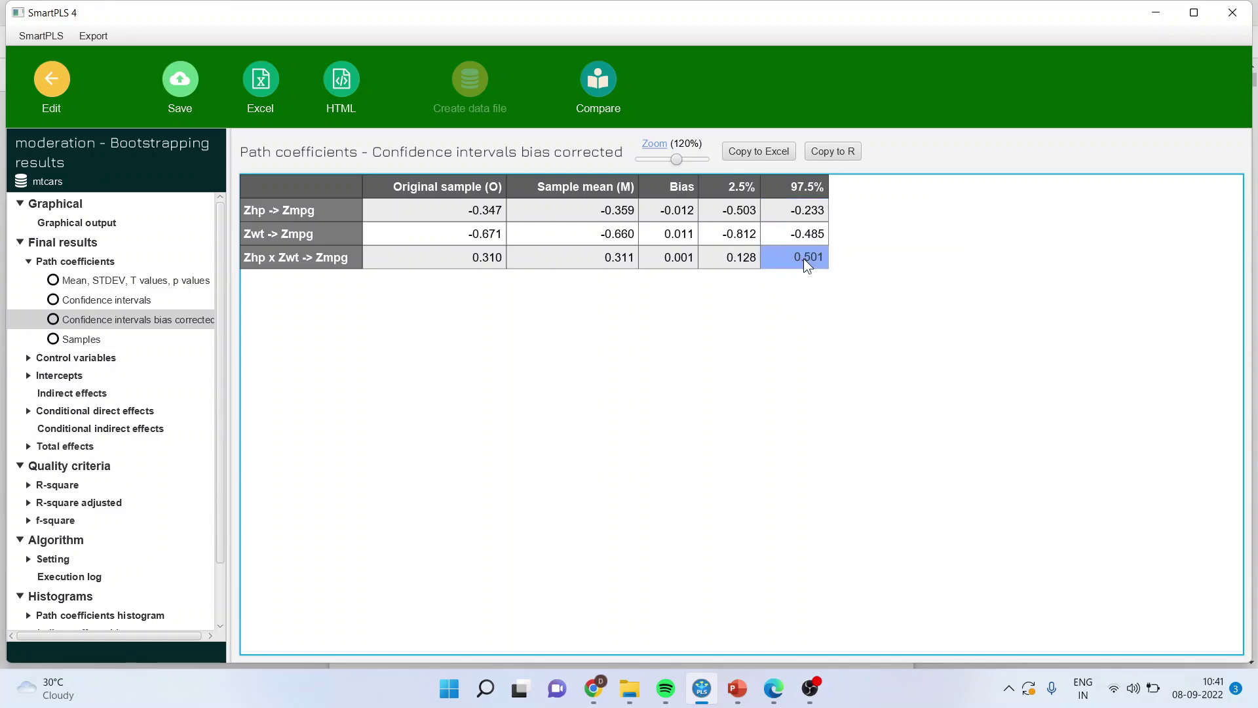
left_click_drag(730, 207, 883, 272)
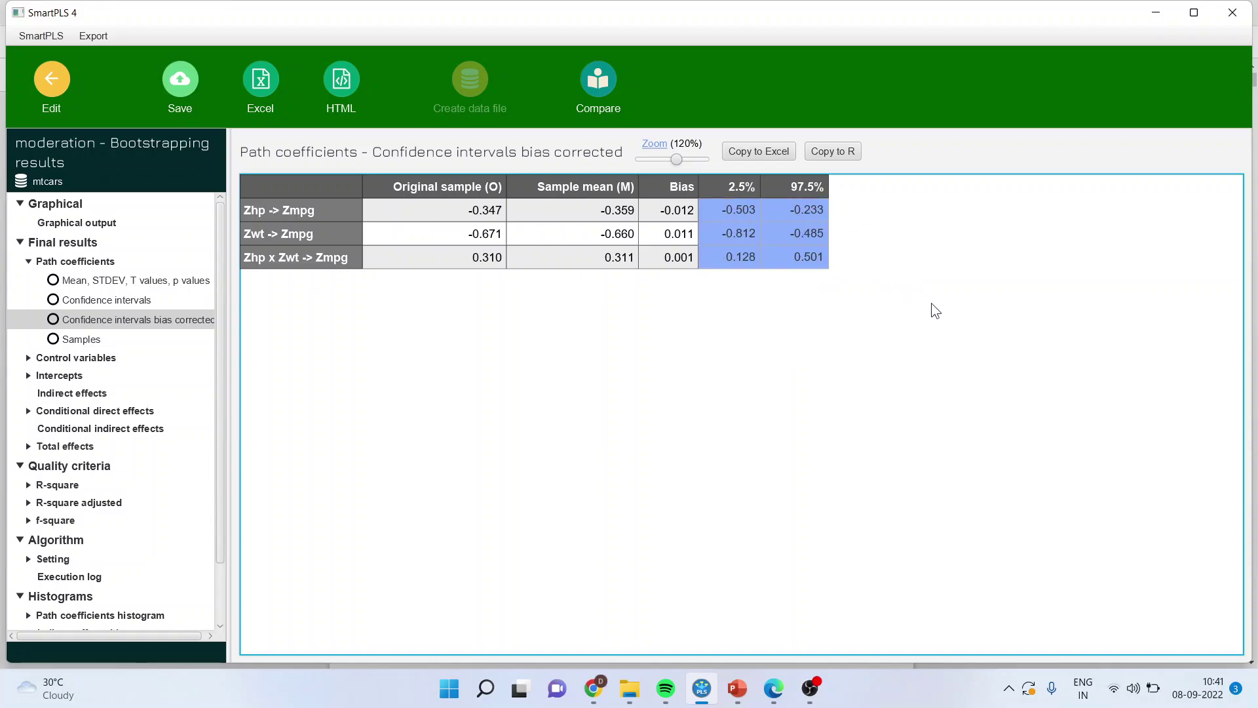
left_click(333, 210)
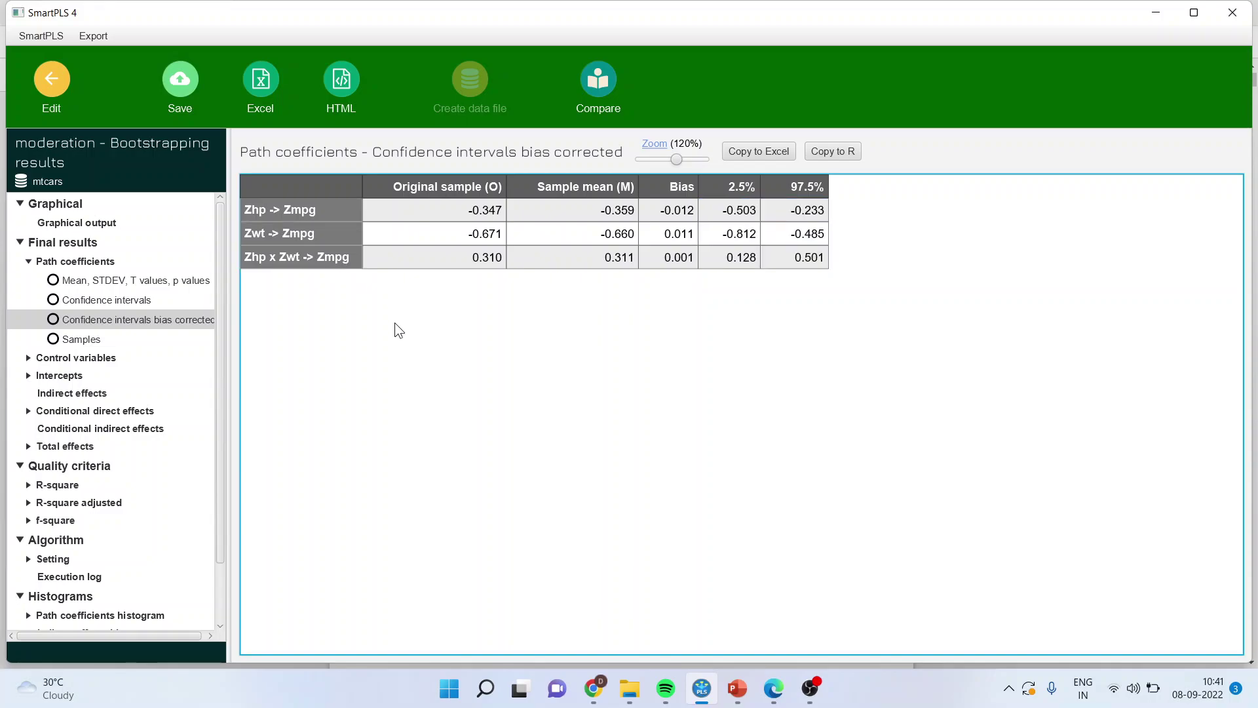
left_click(126, 411)
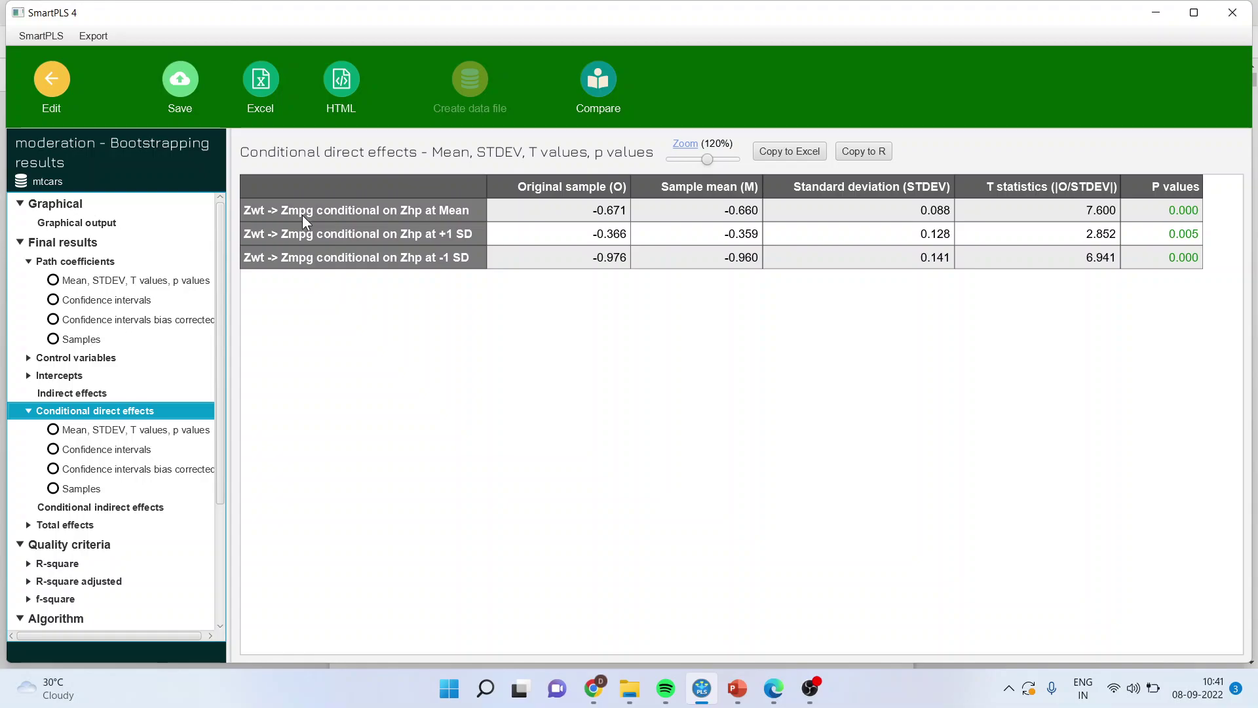
- Point out the Zwt → Zmpg effect at the mean of Zhp, then switch to PowerPoint
left_click(405, 209)
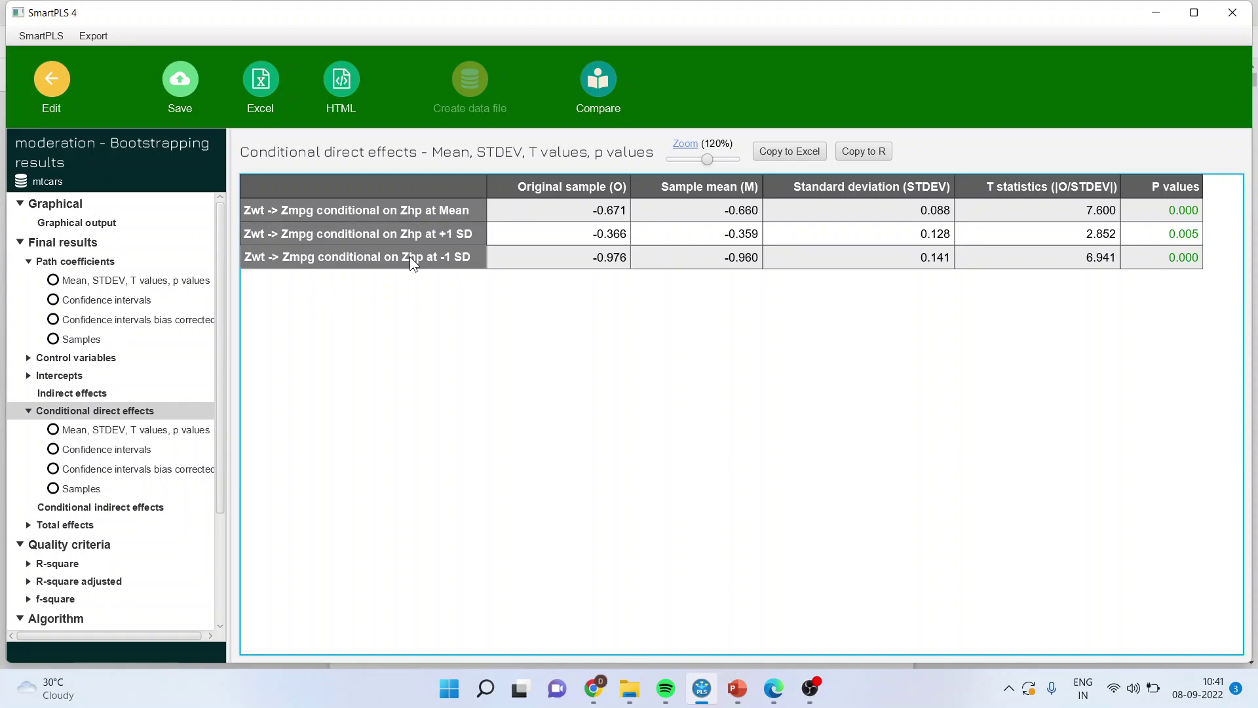
left_click(738, 689)
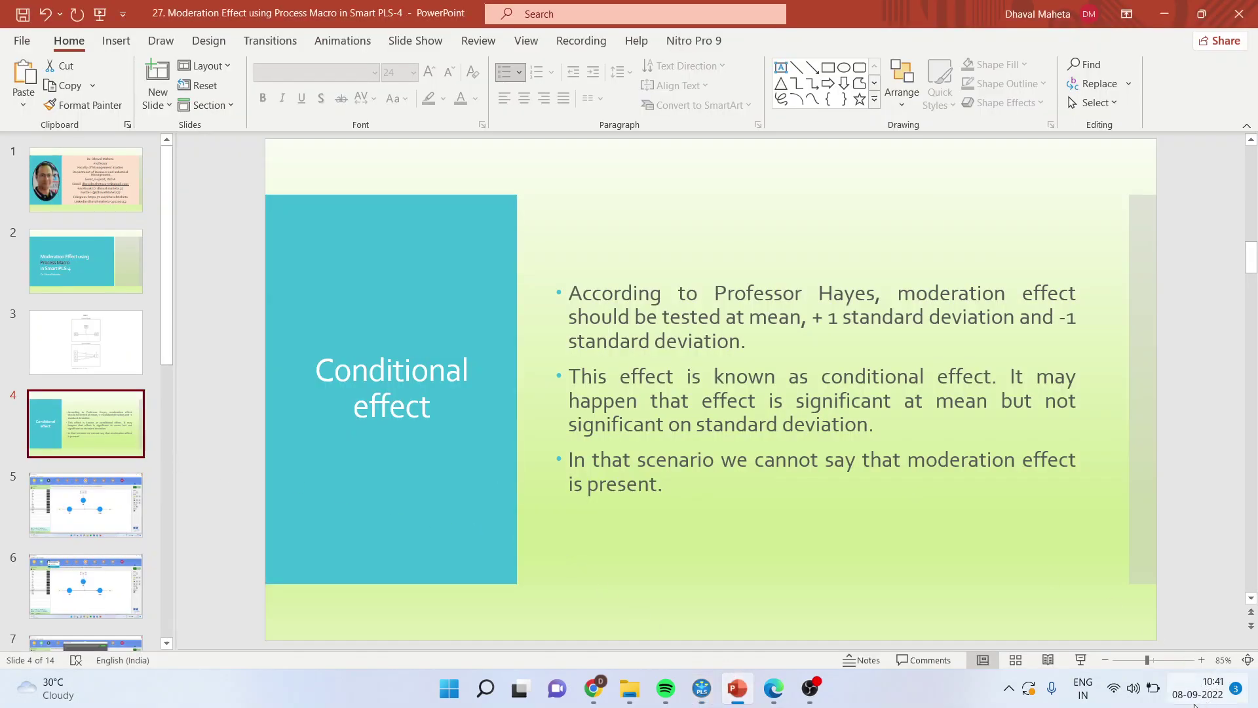
- Present the Conditional effect slide, then mark the SmartPLS p values 0.000, 0.005, 0.000
left_click(1080, 660)
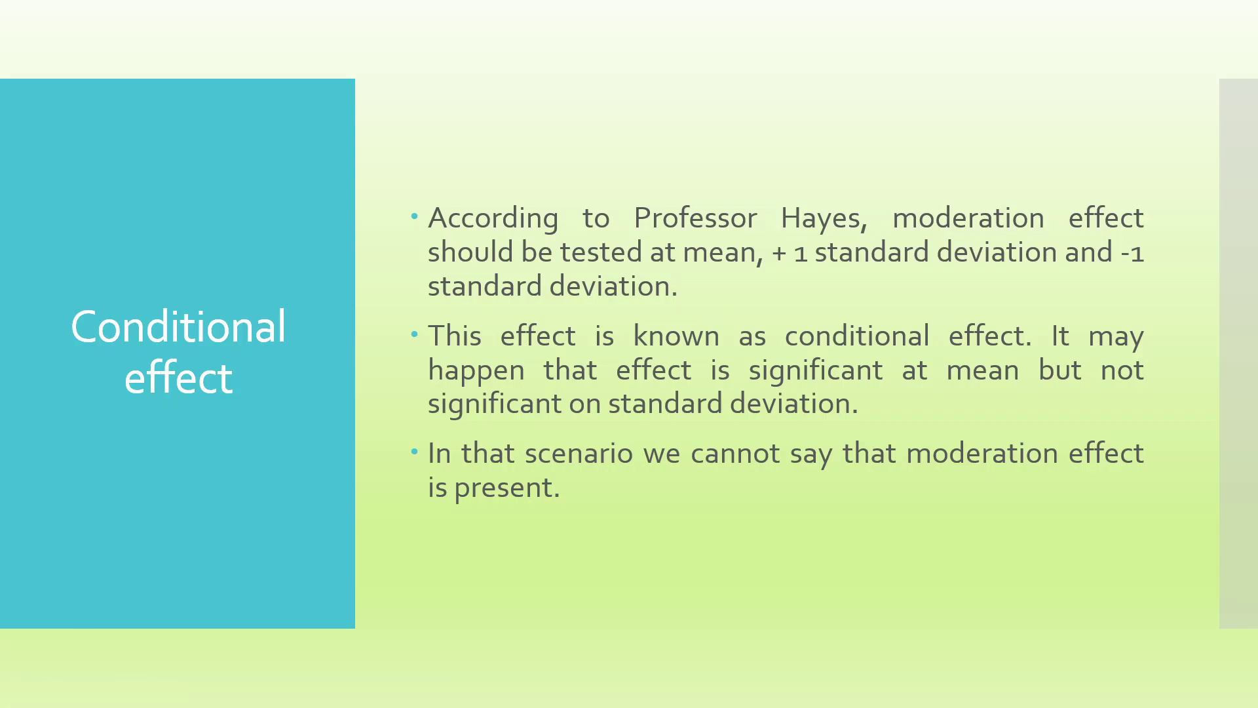
key("Escape")
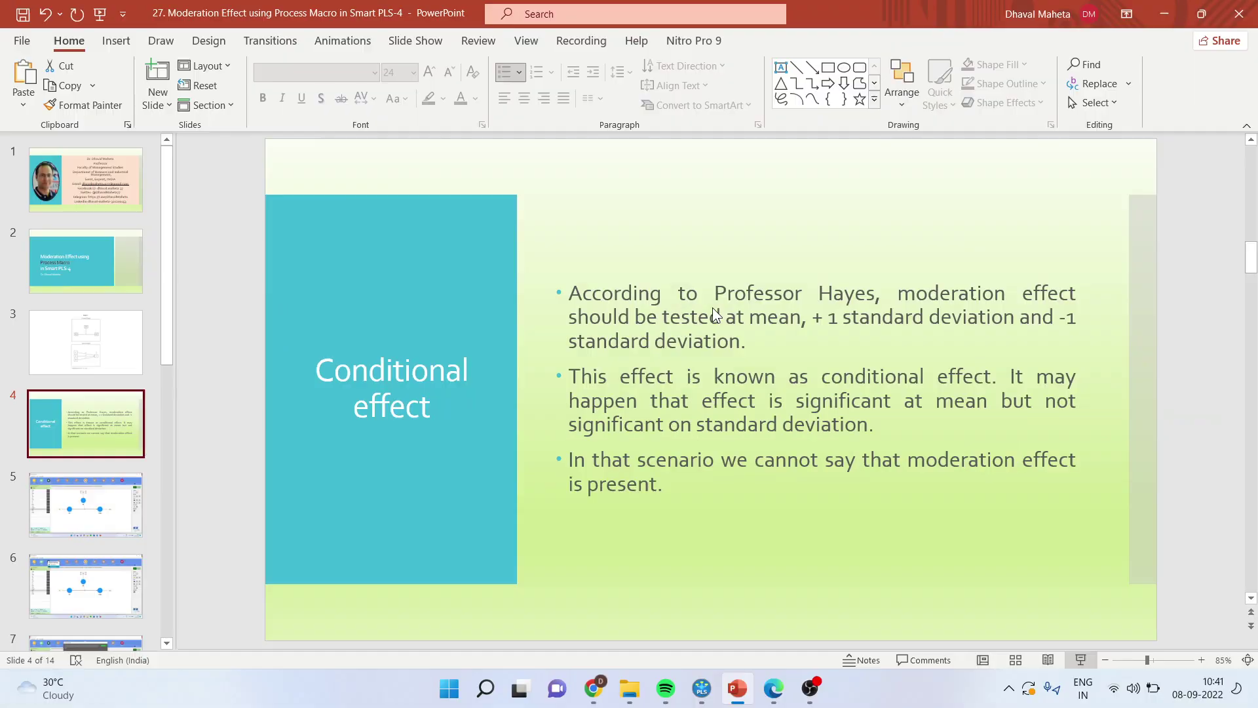
left_click(702, 688)
left_click_drag(1164, 213, 1171, 260)
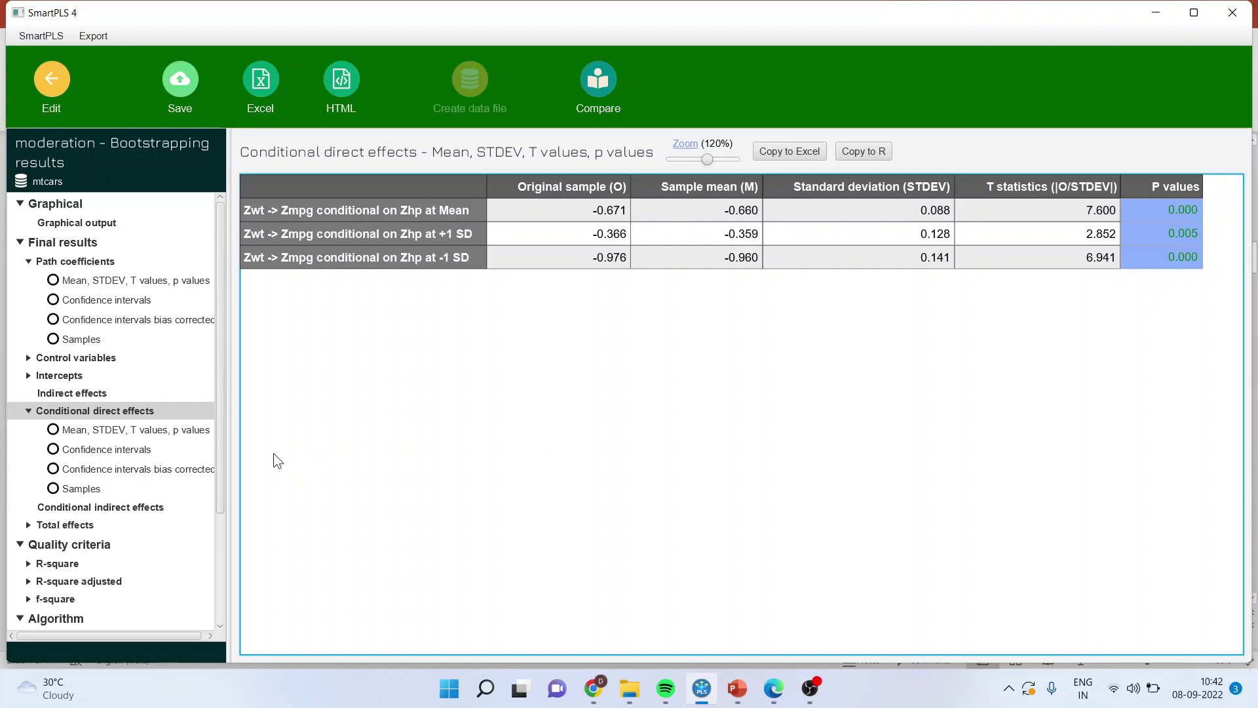
- Review conditional effects' bias-corrected CIs (−0.849/−0.513, −0.568/−0.050, −1.289/−0.728), then return to PowerPoint
left_click(192, 468)
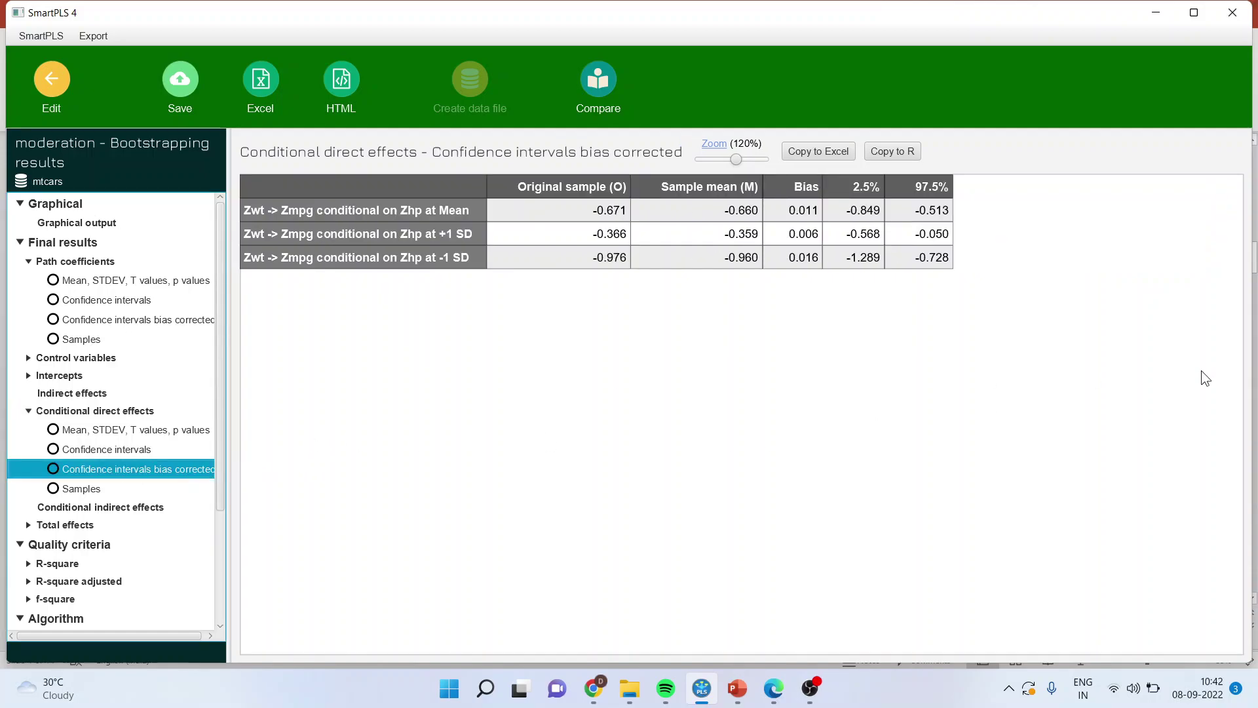
left_click(857, 209)
left_click(912, 210)
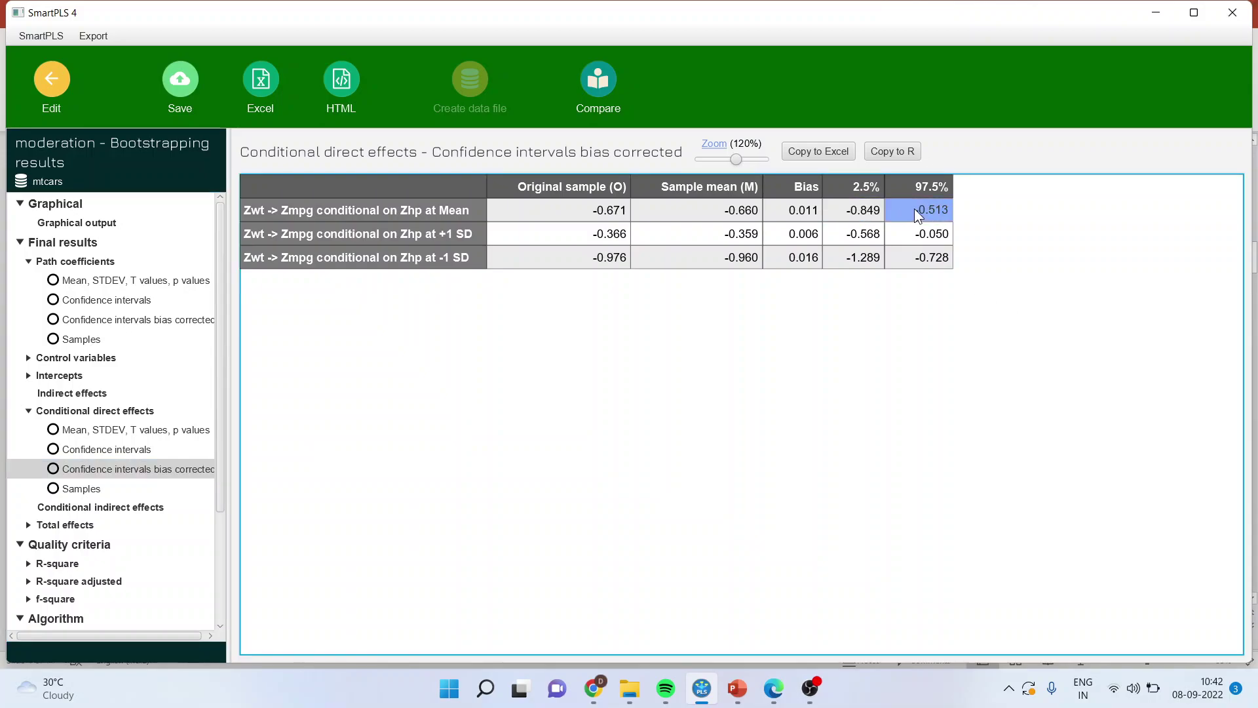
left_click(857, 235)
left_click(920, 237)
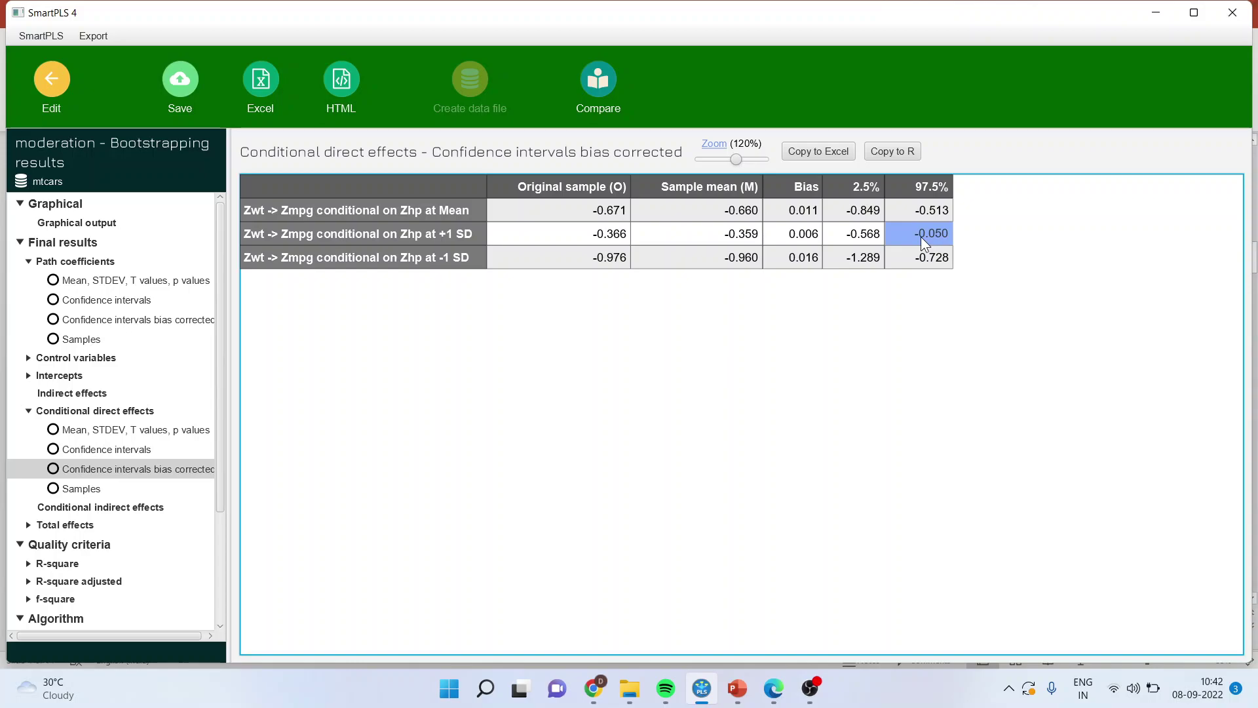
left_click(870, 257)
left_click(931, 259)
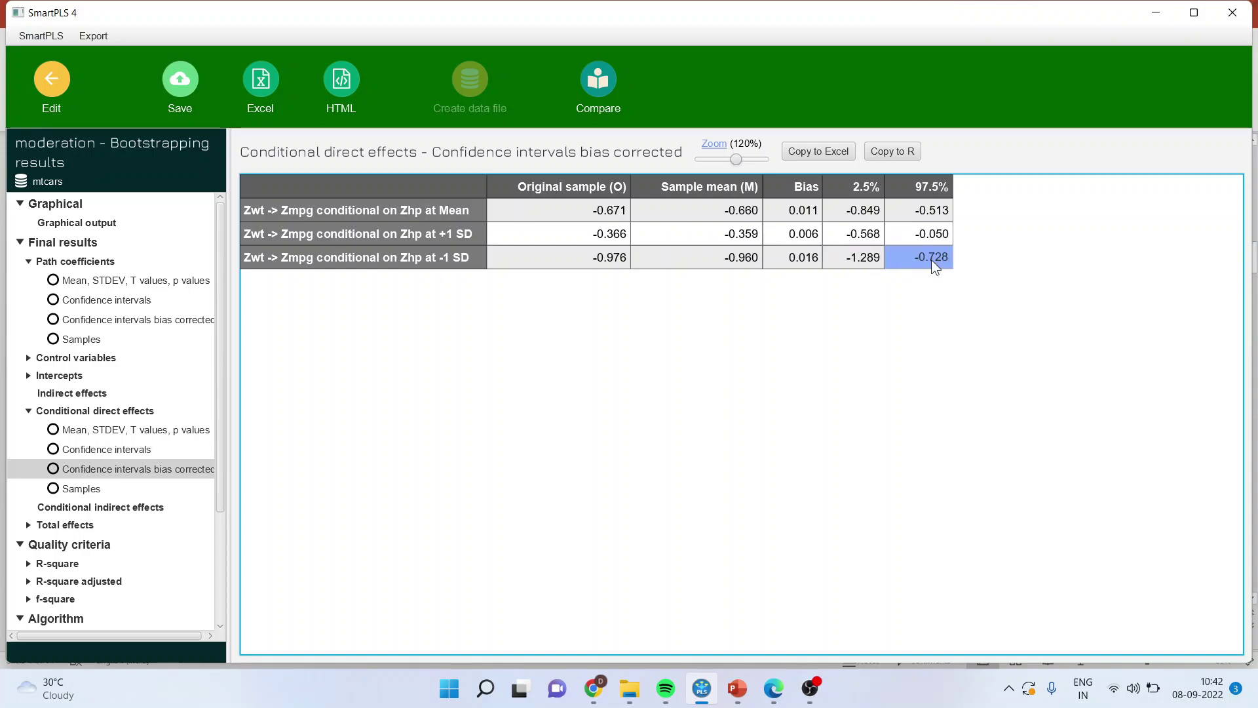
left_click(395, 206)
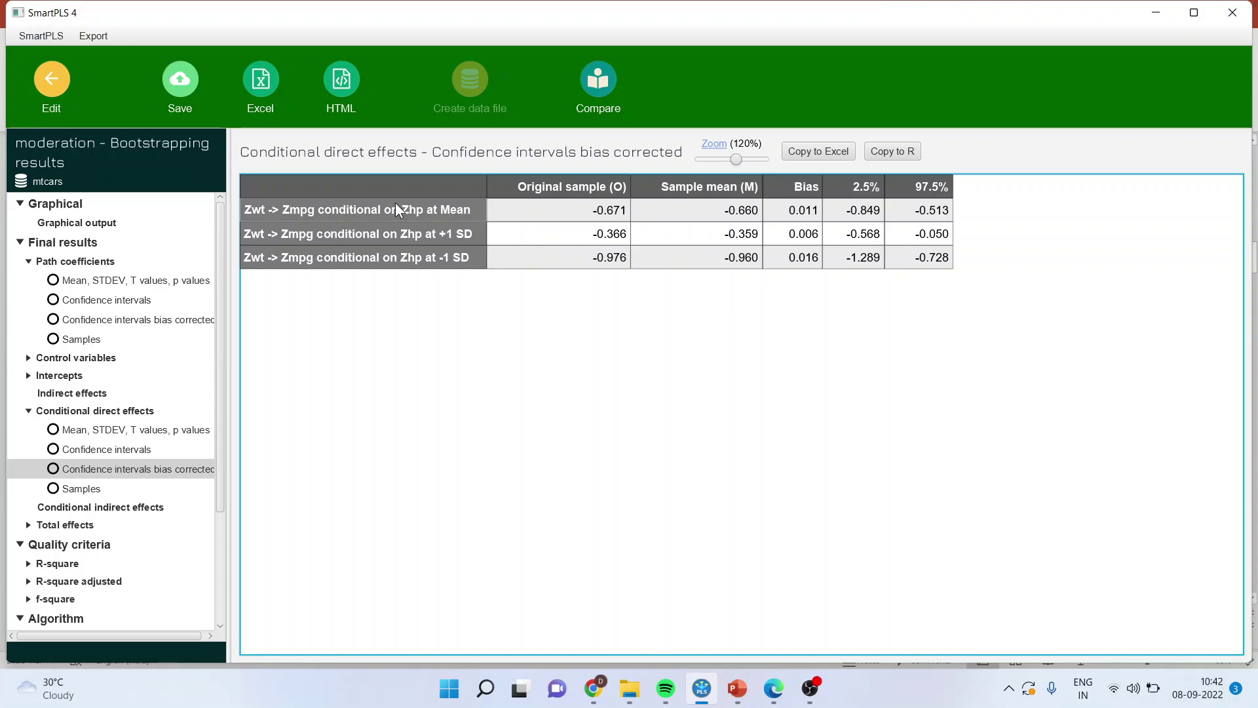
key("alt+Tab")
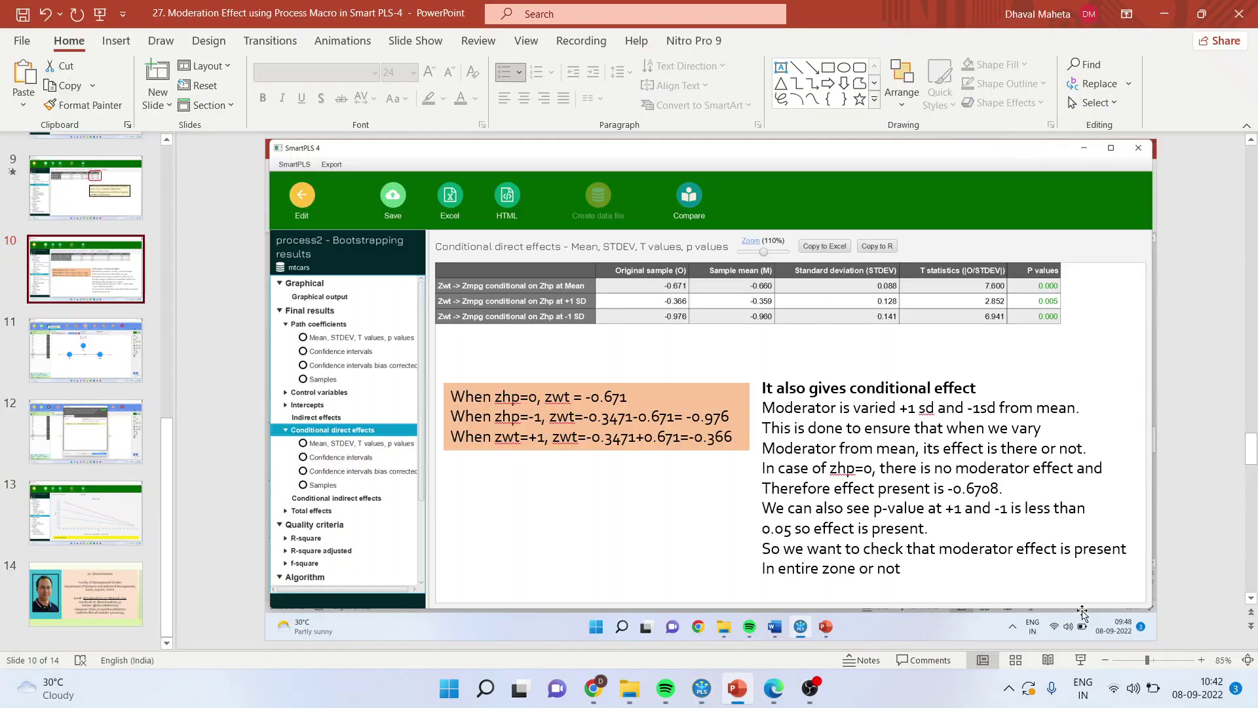
left_click(1081, 662)
- Review the path coefficients' means, STDEV, t and p values, noting Zhp → Zmpg at -0.347, then return to PowerPoint
left_click(699, 696)
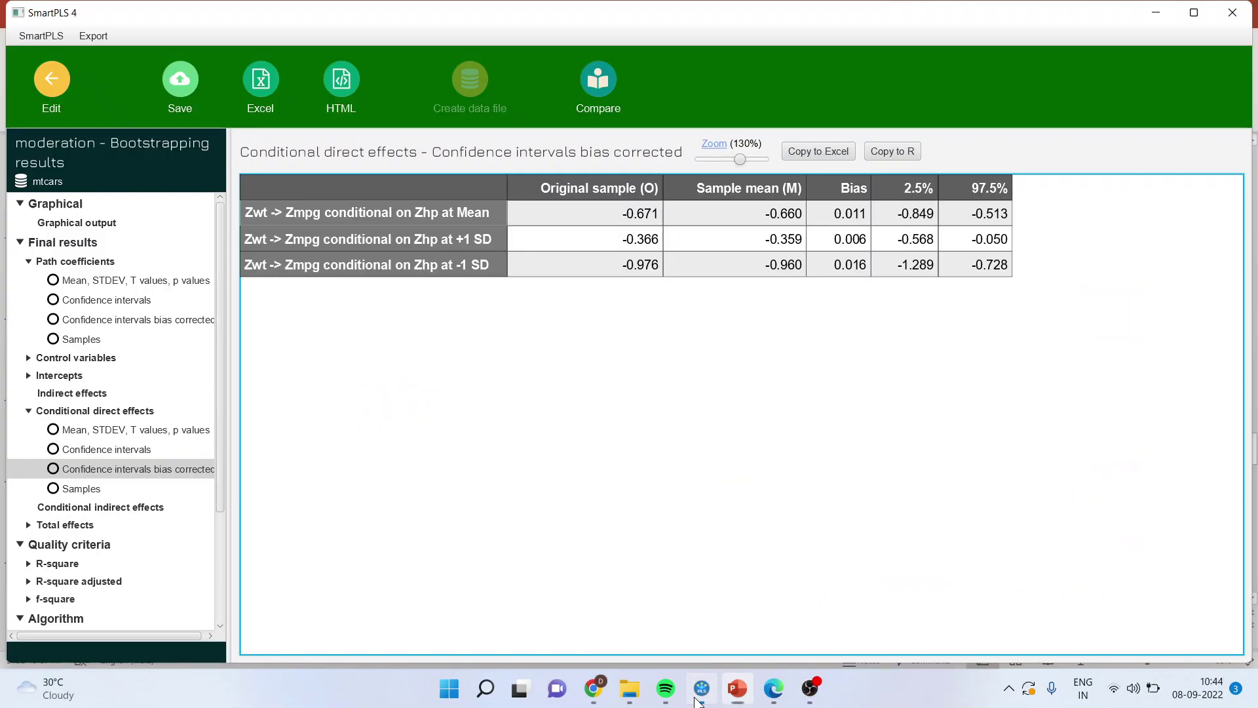
left_click(152, 279)
left_click(498, 218)
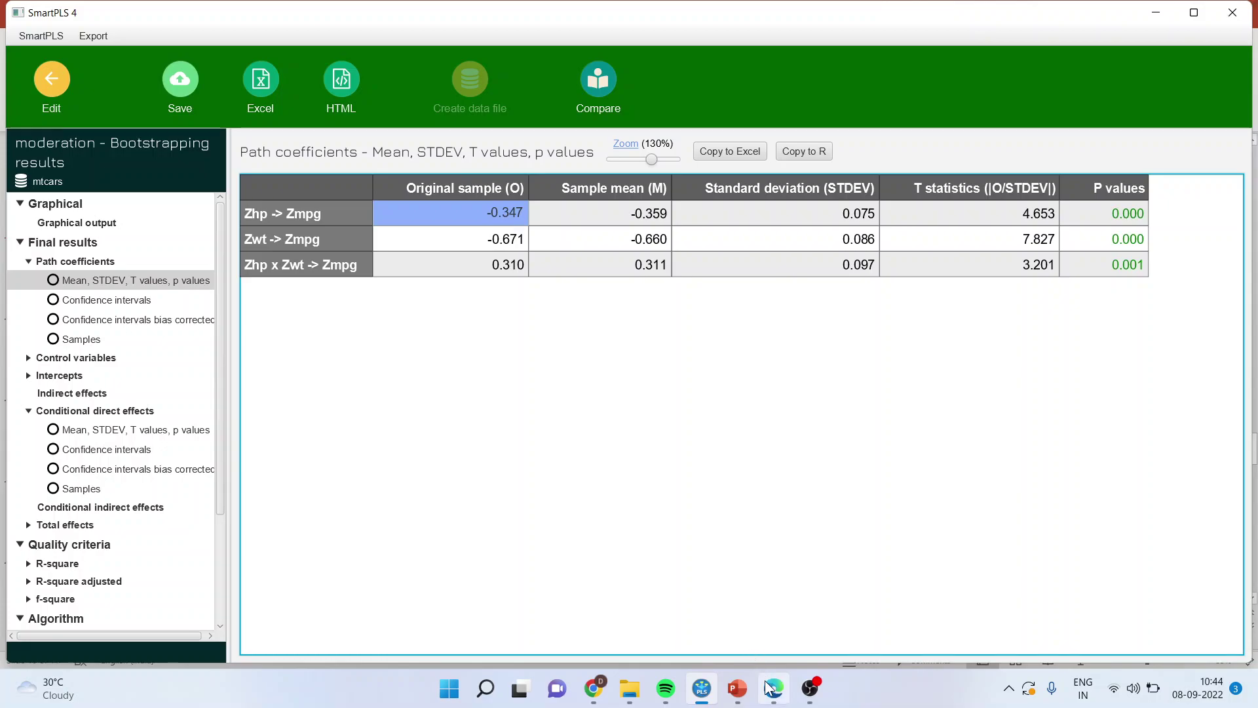
left_click(700, 546)
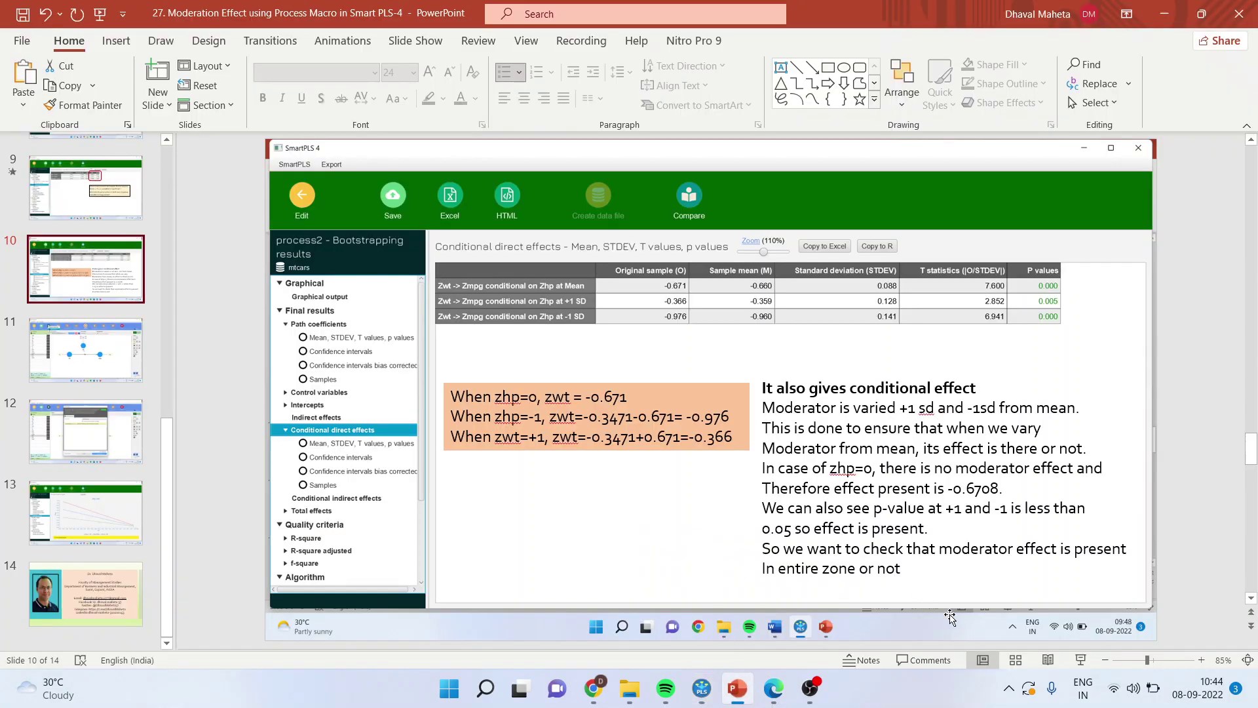
- Show slide 10's conditional-effect derivation full screen, then end the slide show
left_click(1081, 659)
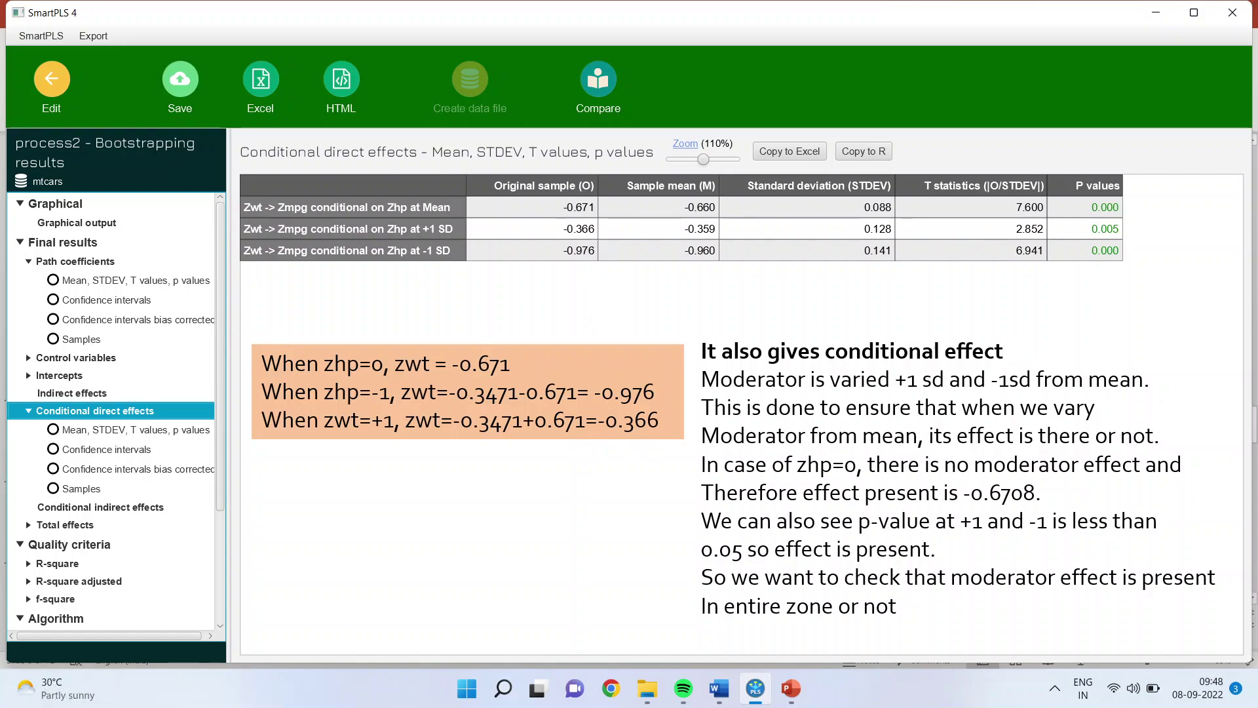
key("Escape")
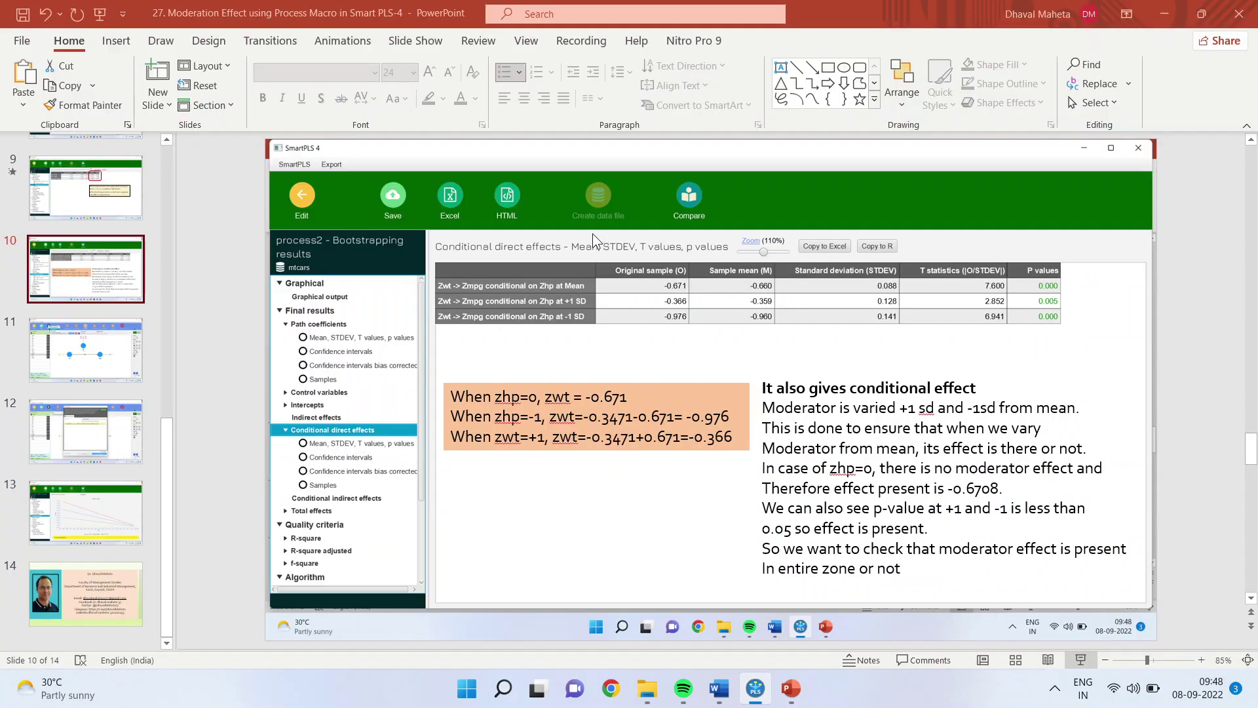
- Run a path analysis on the moderation model and view the Zwt → Zmpg slopes at Zhp −1 SD, mean and +1 SD
left_click(703, 689)
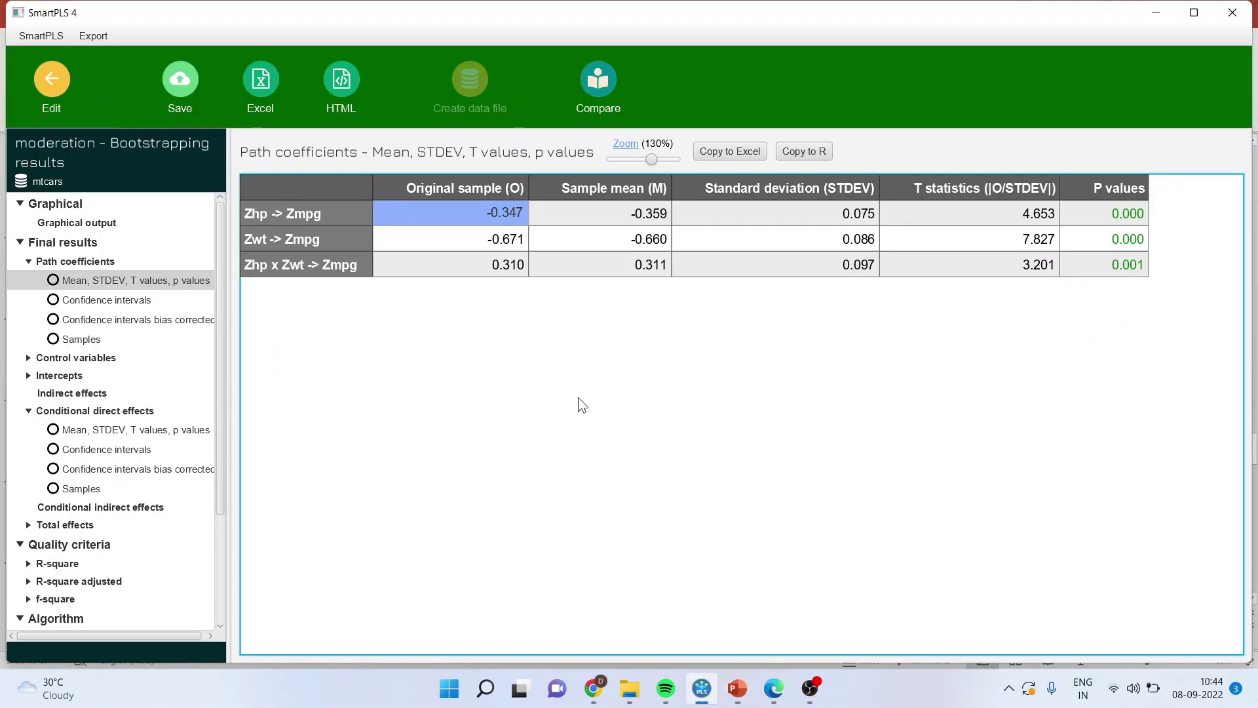
left_click(51, 80)
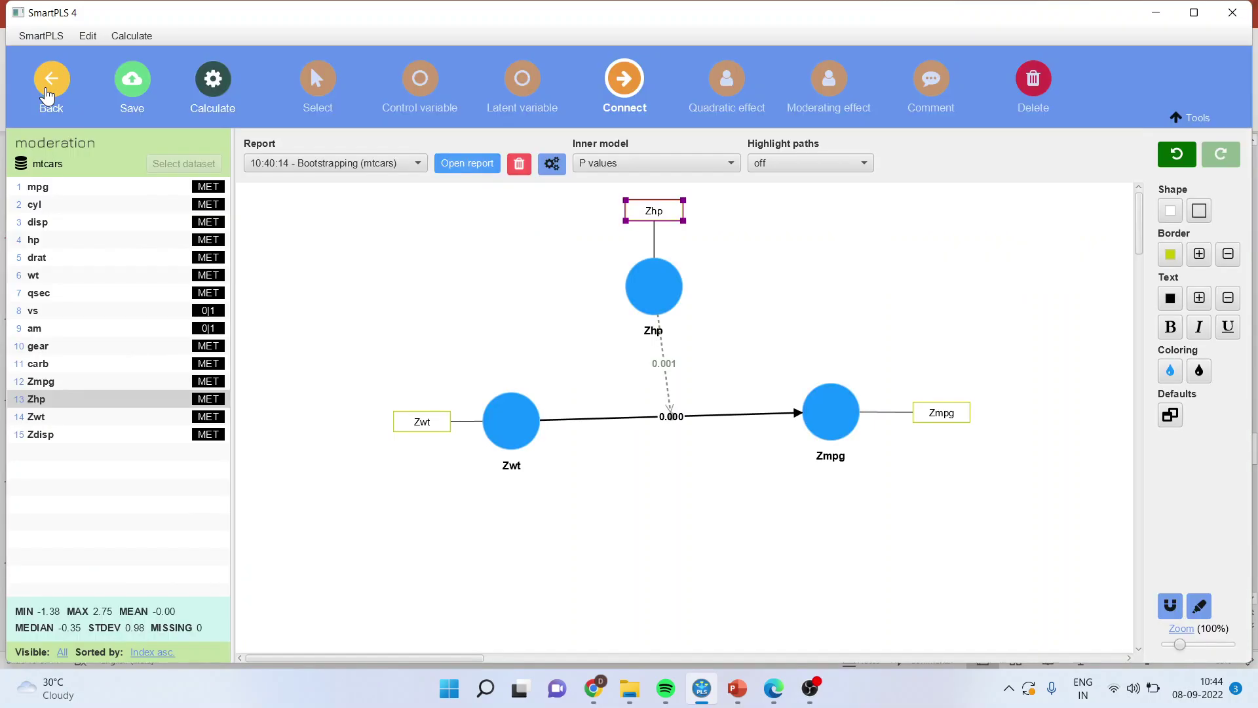
left_click(211, 87)
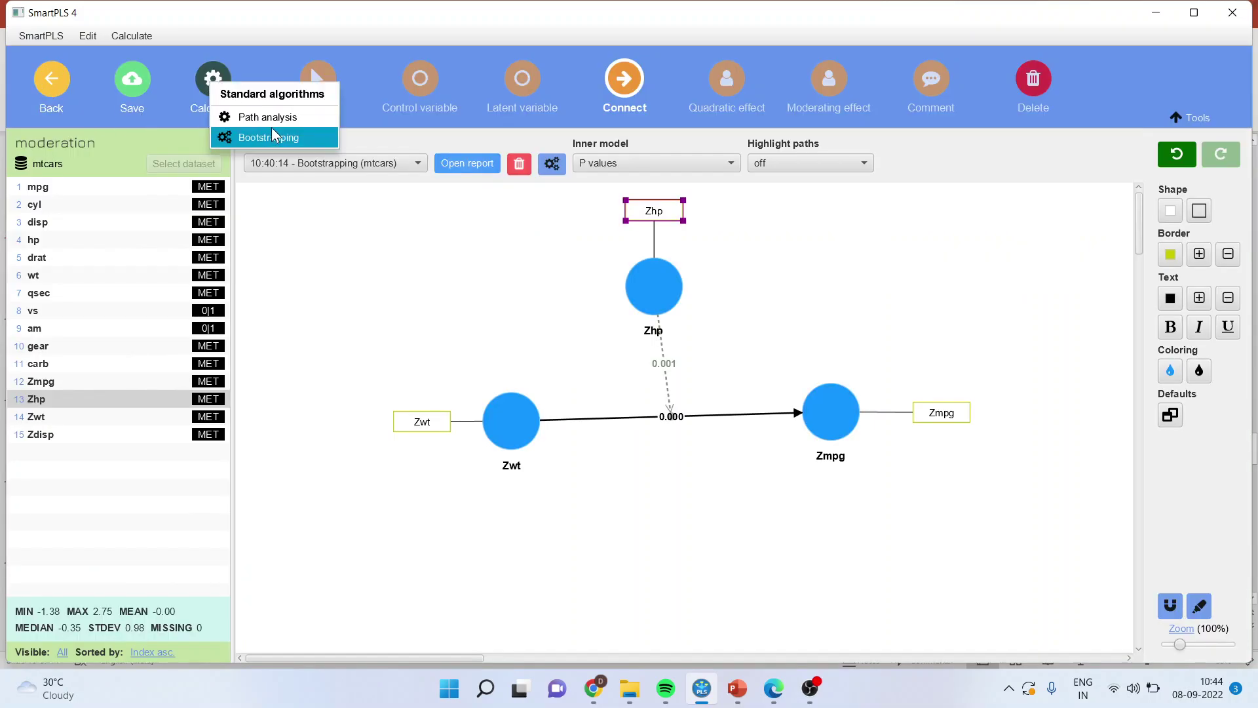
left_click(259, 113)
left_click(753, 598)
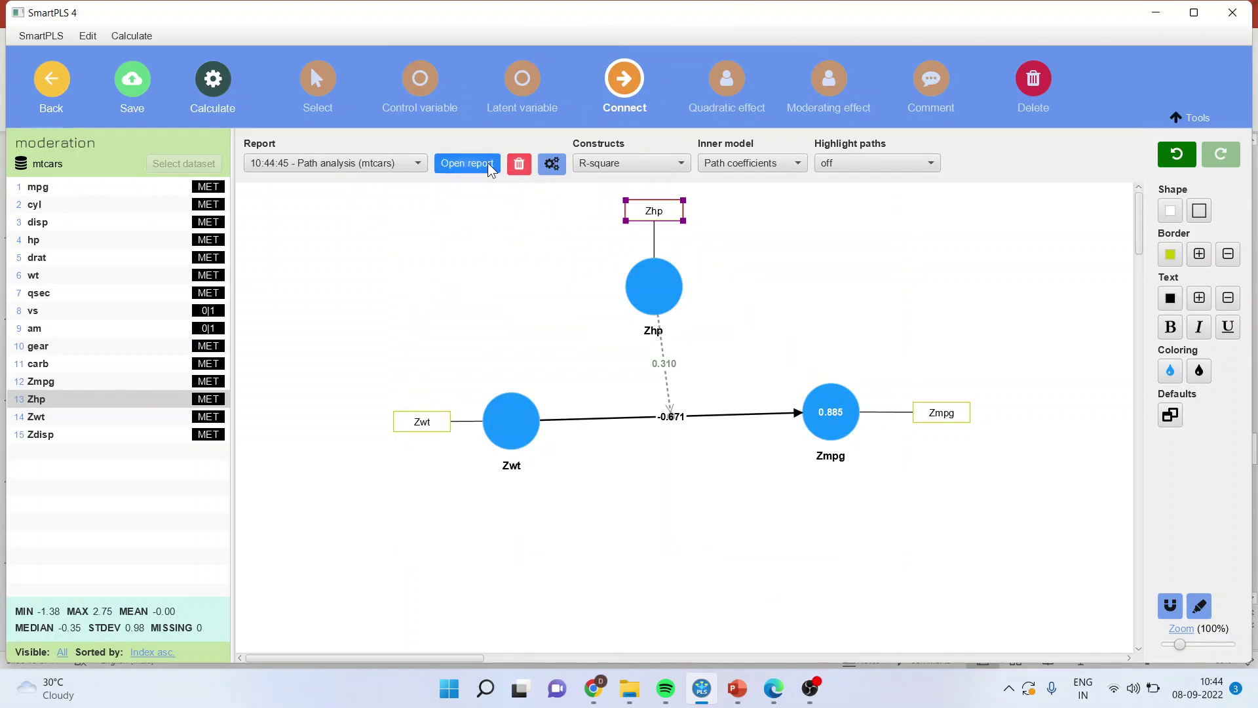
left_click(467, 162)
left_click(131, 386)
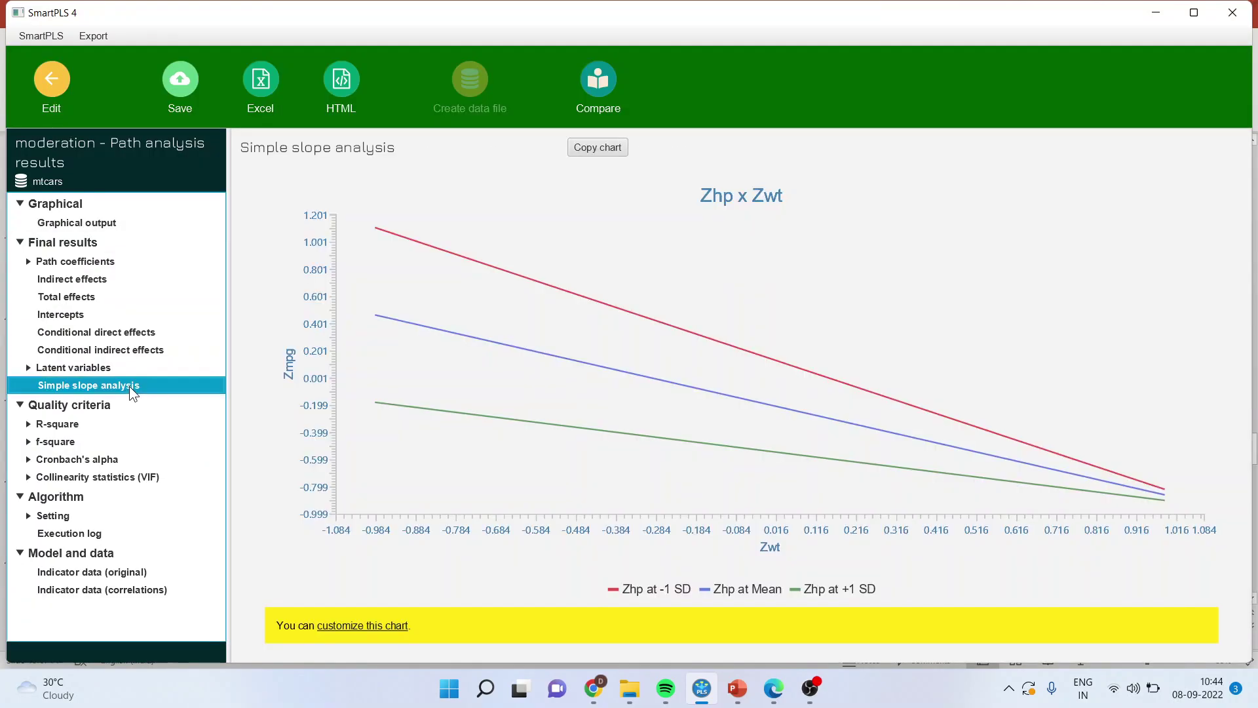